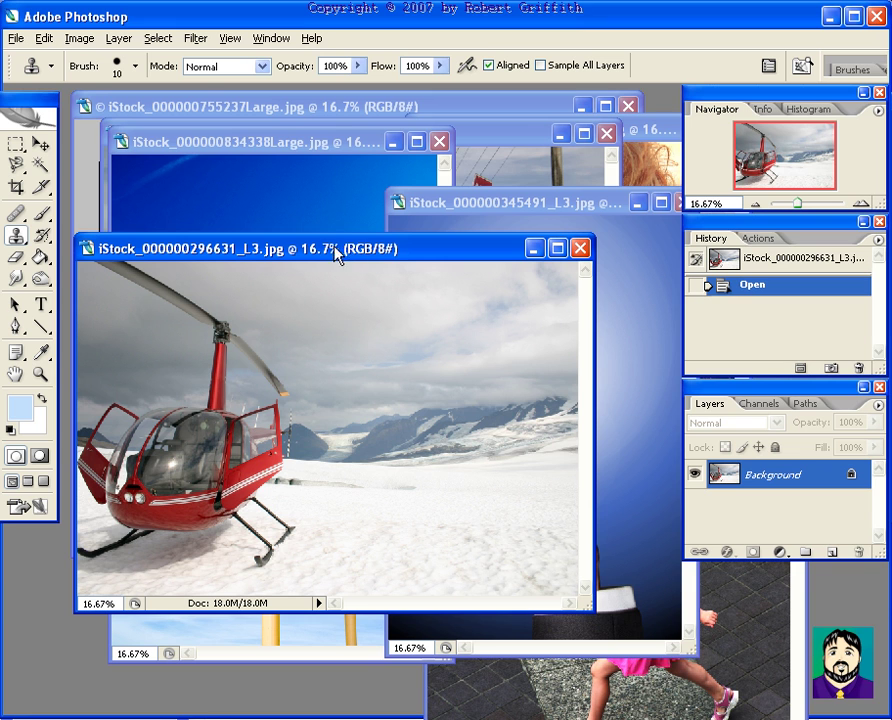
- Start Replace Color on the helicopter photo and sample the red paint shades on the mast, body and open doors
{"action": "left_click", "coordinate": [79, 38]}
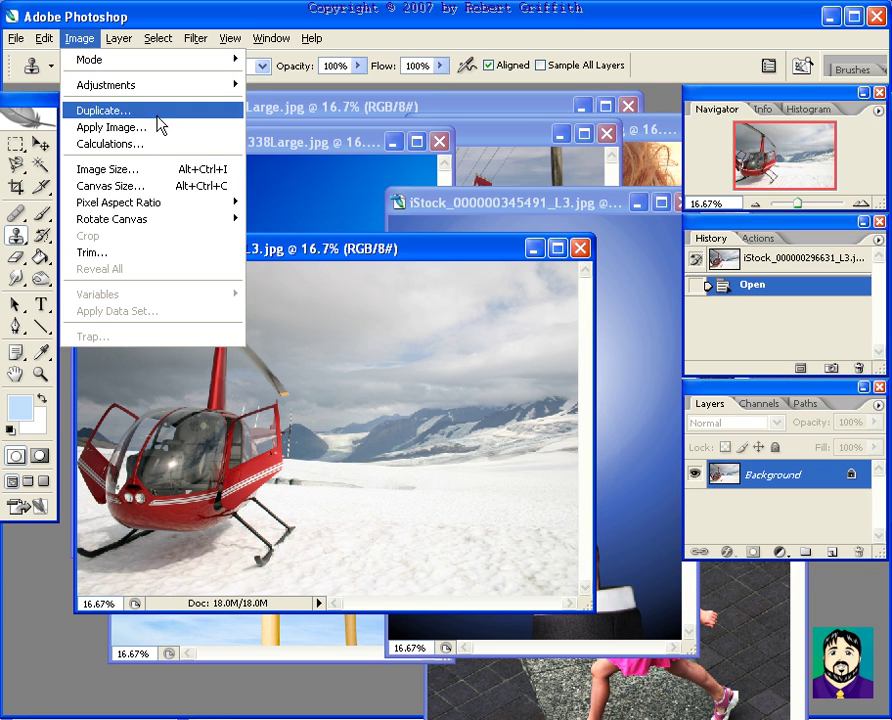
{"action": "mouse_move", "coordinate": [205, 90]}
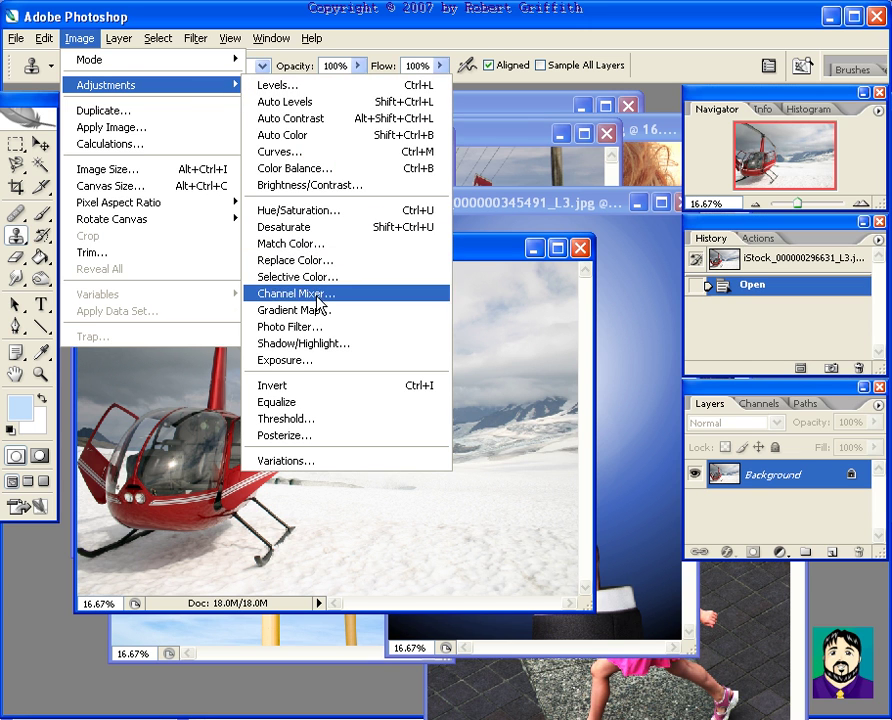
{"action": "left_click", "coordinate": [318, 259]}
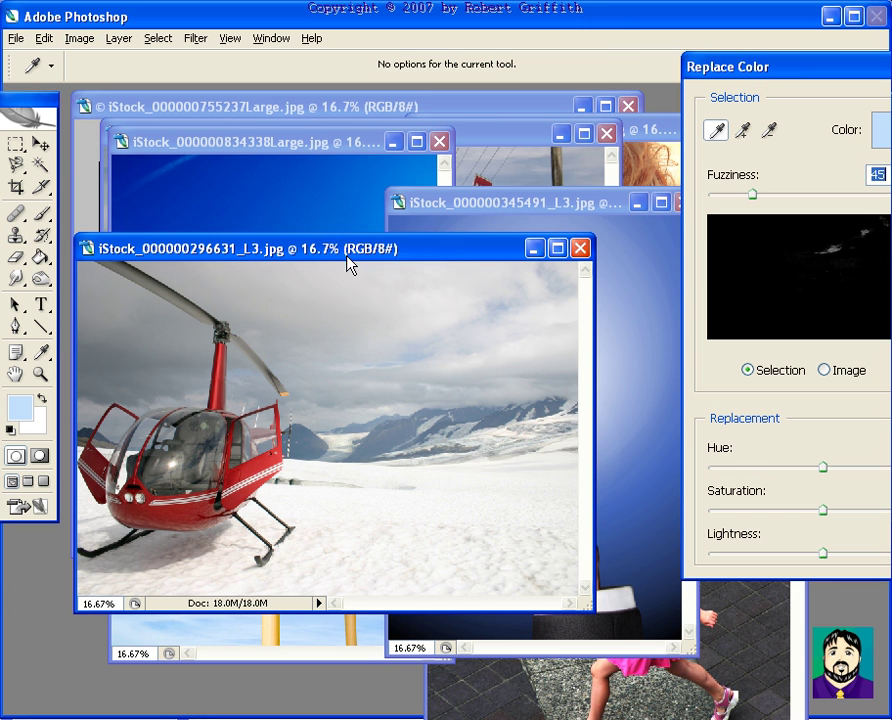
{"action": "left_click", "coordinate": [229, 384]}
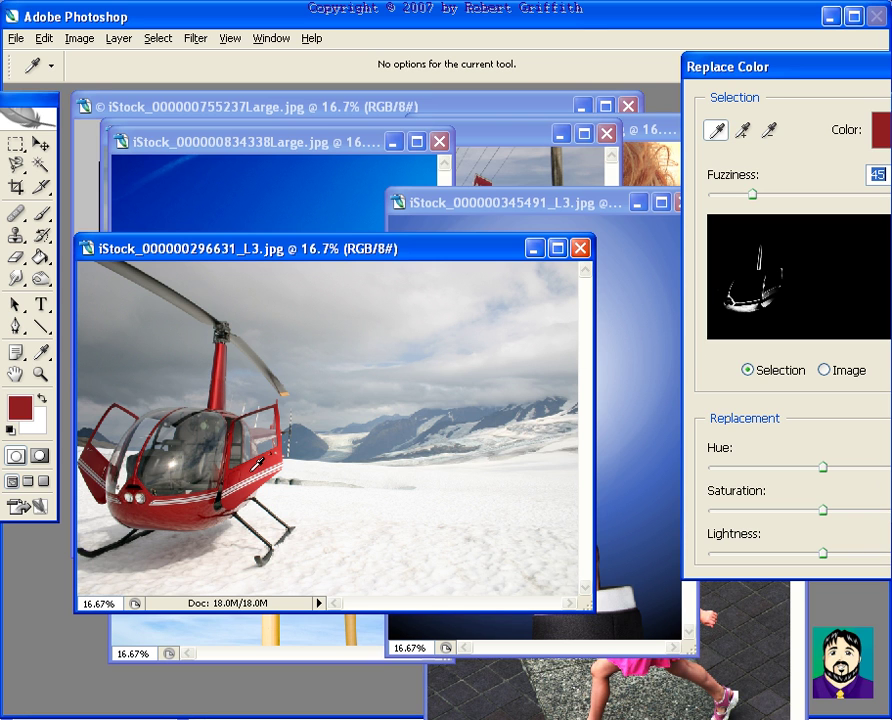
{"action": "left_click", "coordinate": [265, 461]}
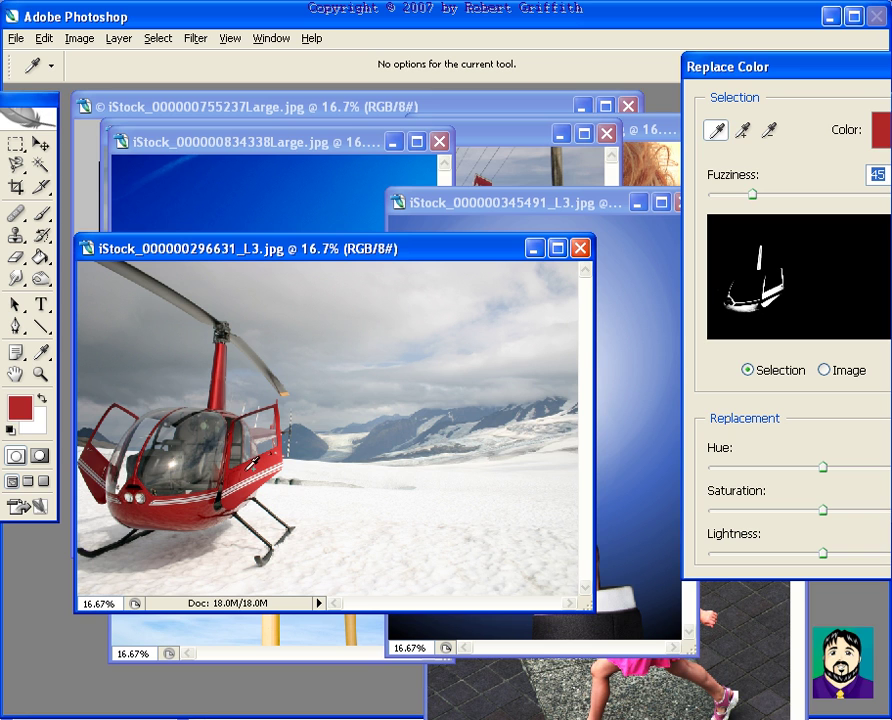
{"action": "left_click", "coordinate": [222, 372]}
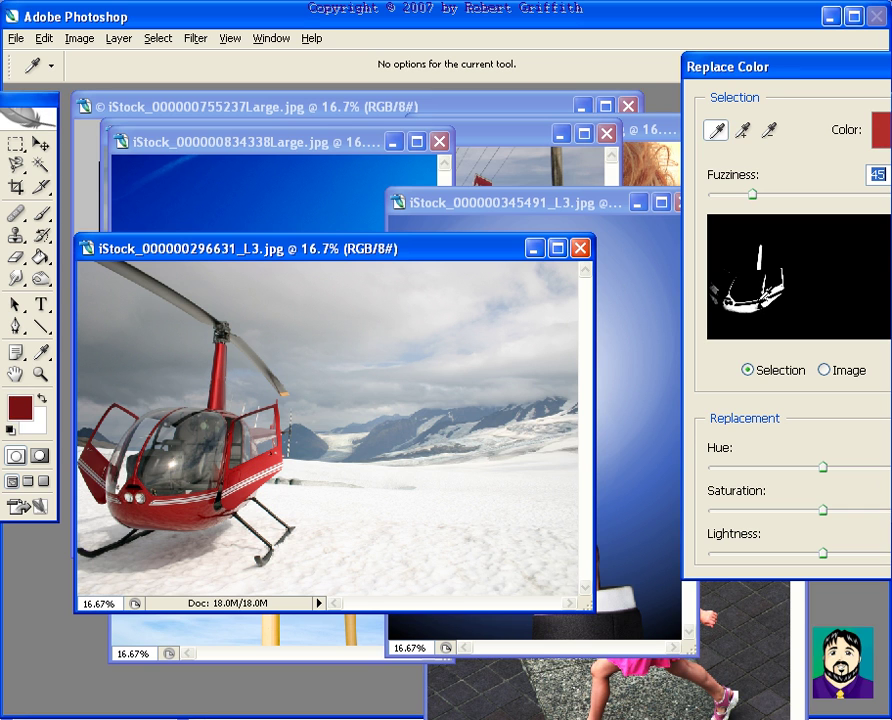
{"action": "left_click", "coordinate": [100, 453]}
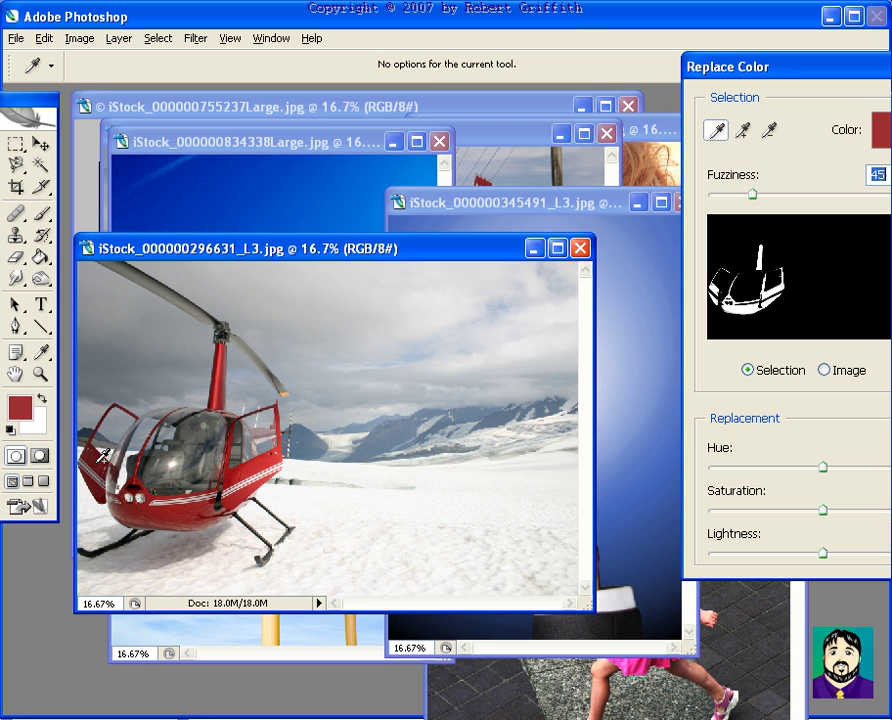
{"action": "left_click_drag", "start_coordinate": [103, 458], "coordinate": [98, 489]}
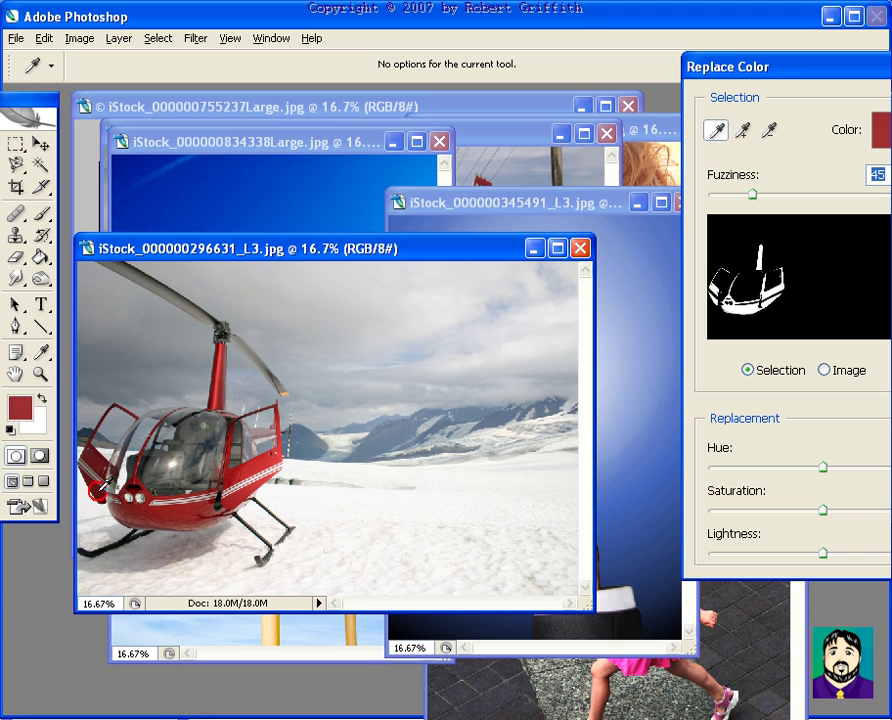
- Set the fuzziness to 92, shift the replacement hue to turn the red helicopter paint blue, and apply it
{"action": "left_click", "coordinate": [771, 194]}
{"action": "left_click_drag", "start_coordinate": [772, 197], "coordinate": [798, 194]}
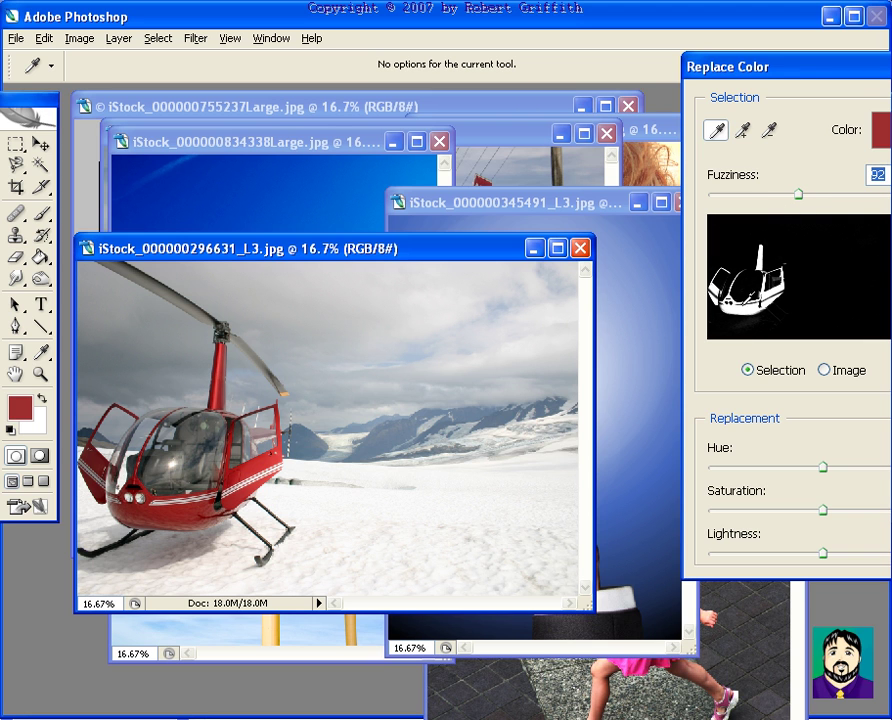
{"action": "left_click_drag", "start_coordinate": [824, 467], "coordinate": [777, 471]}
{"action": "left_click_drag", "start_coordinate": [817, 471], "coordinate": [749, 473]}
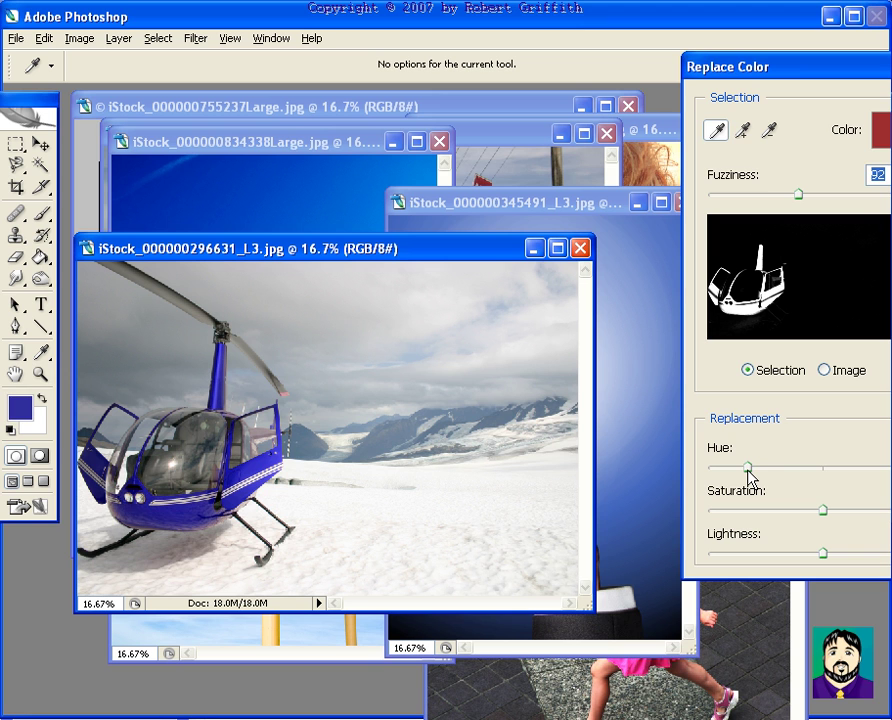
{"action": "key", "text": "Return"}
{"action": "key", "text": "s"}
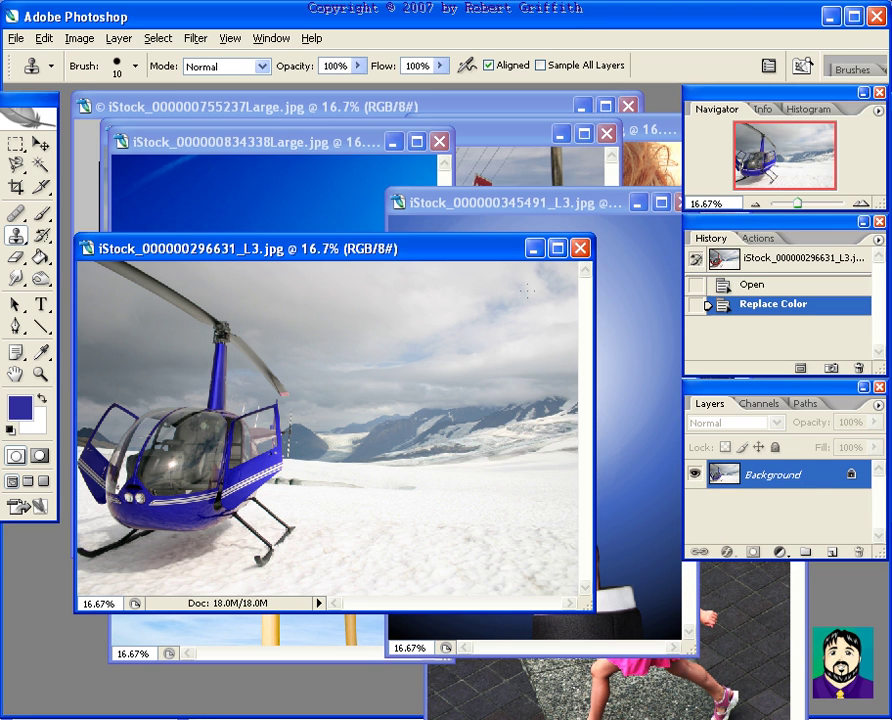
- Minimize the helicopter photo and bring the rubber boots photo to the front
{"action": "left_click", "coordinate": [535, 249]}
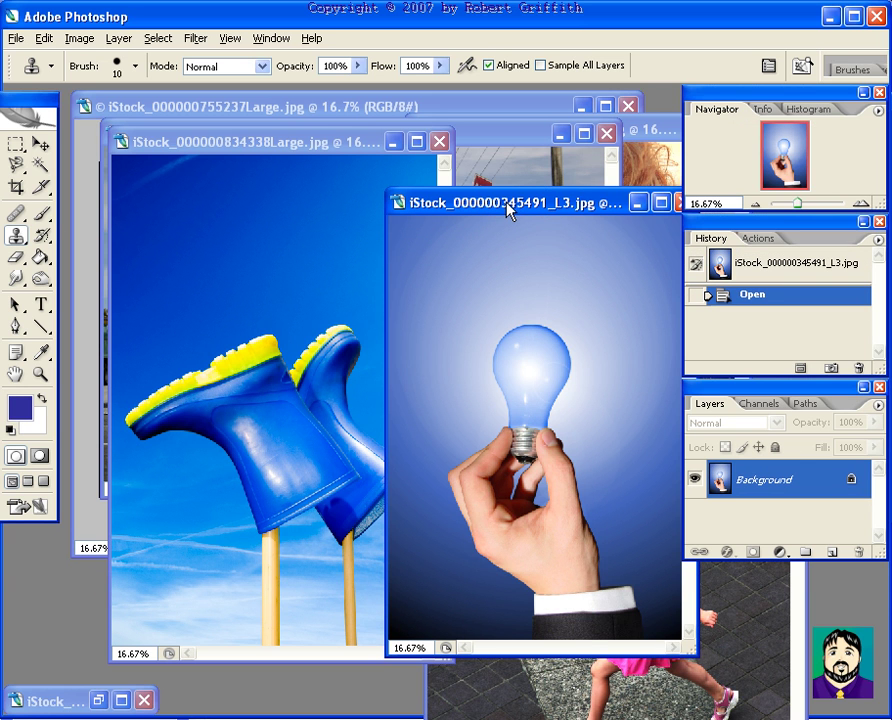
{"action": "left_click_drag", "start_coordinate": [506, 206], "coordinate": [513, 205]}
{"action": "left_click", "coordinate": [296, 148]}
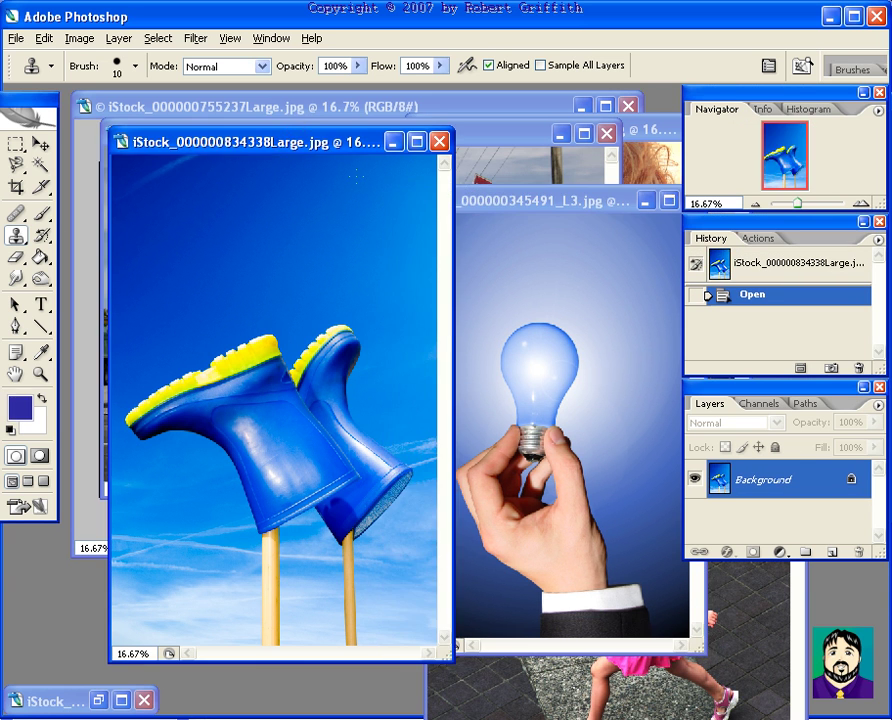
- Start Replace Color on the boots photo and sample the yellow soles and the tan wooden poles
{"action": "left_click", "coordinate": [79, 38]}
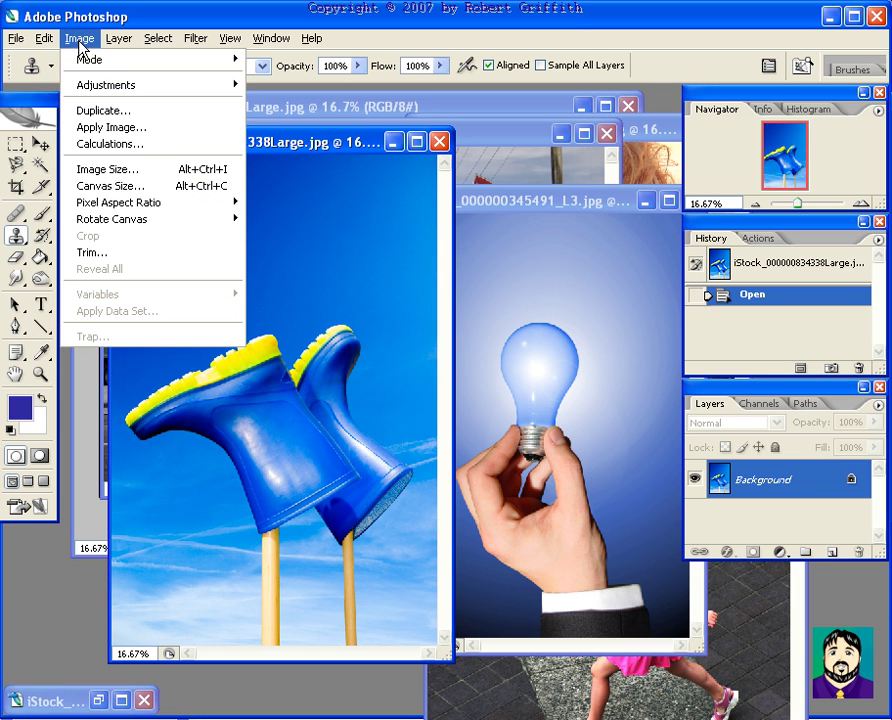
{"action": "mouse_move", "coordinate": [221, 86]}
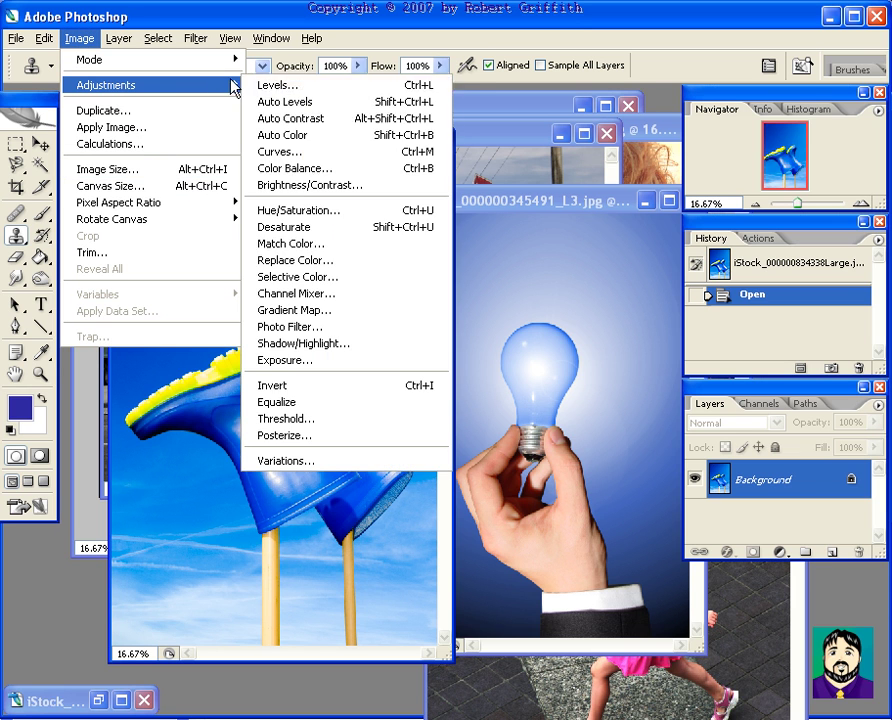
{"action": "left_click", "coordinate": [326, 260]}
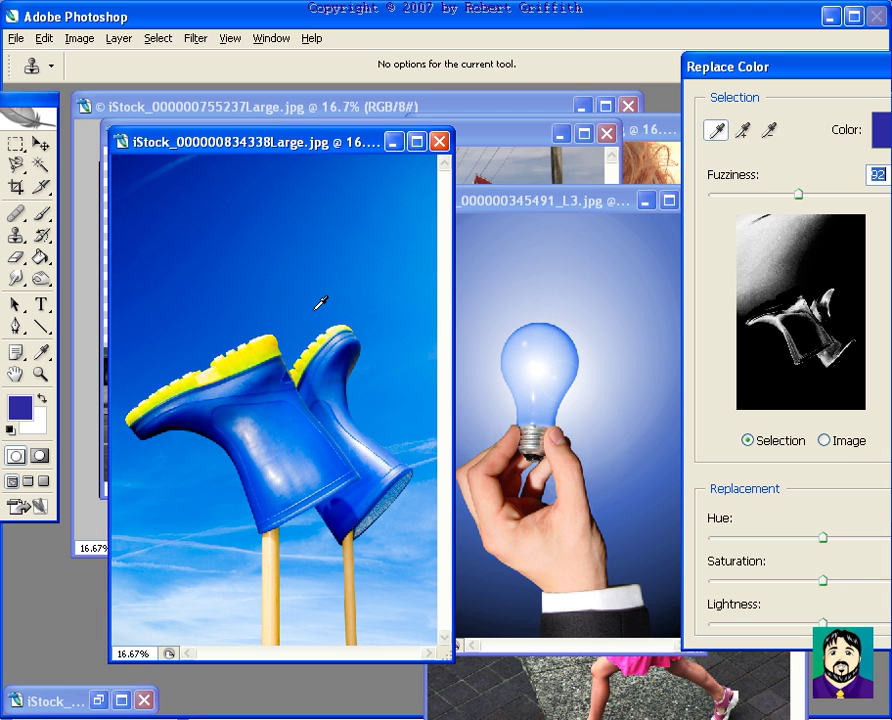
{"action": "left_click", "coordinate": [261, 348]}
{"action": "left_click", "coordinate": [258, 360]}
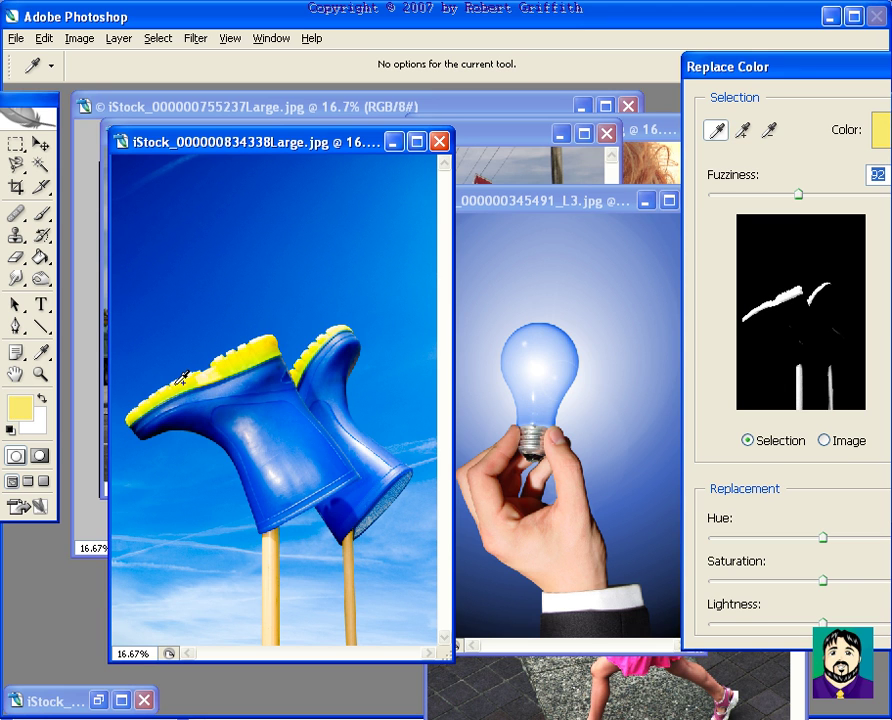
{"action": "left_click", "coordinate": [352, 537]}
{"action": "left_click", "coordinate": [352, 538]}
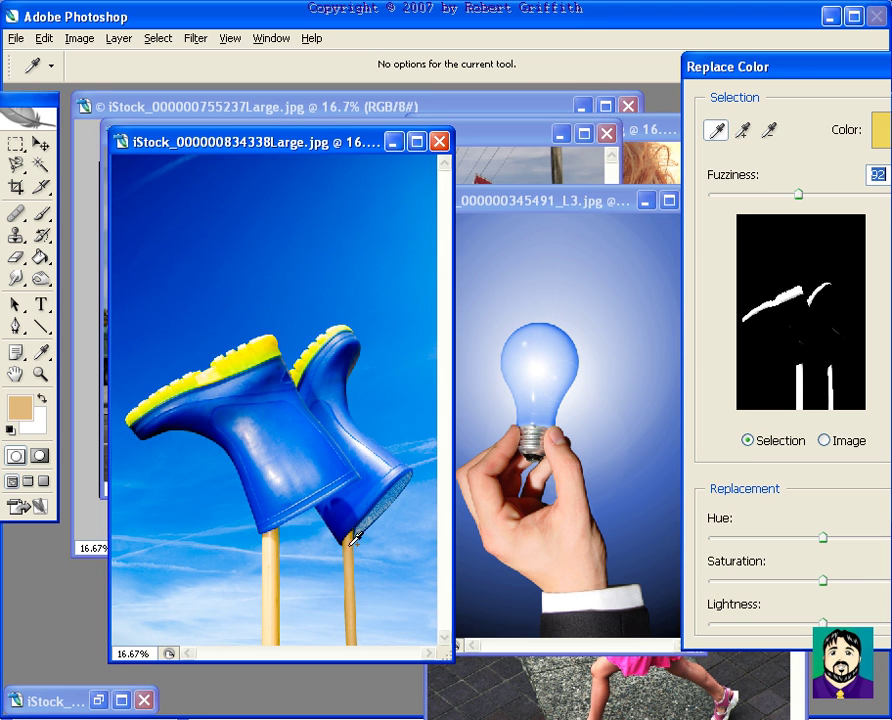
{"action": "left_click", "coordinate": [281, 543]}
{"action": "left_click", "coordinate": [279, 562]}
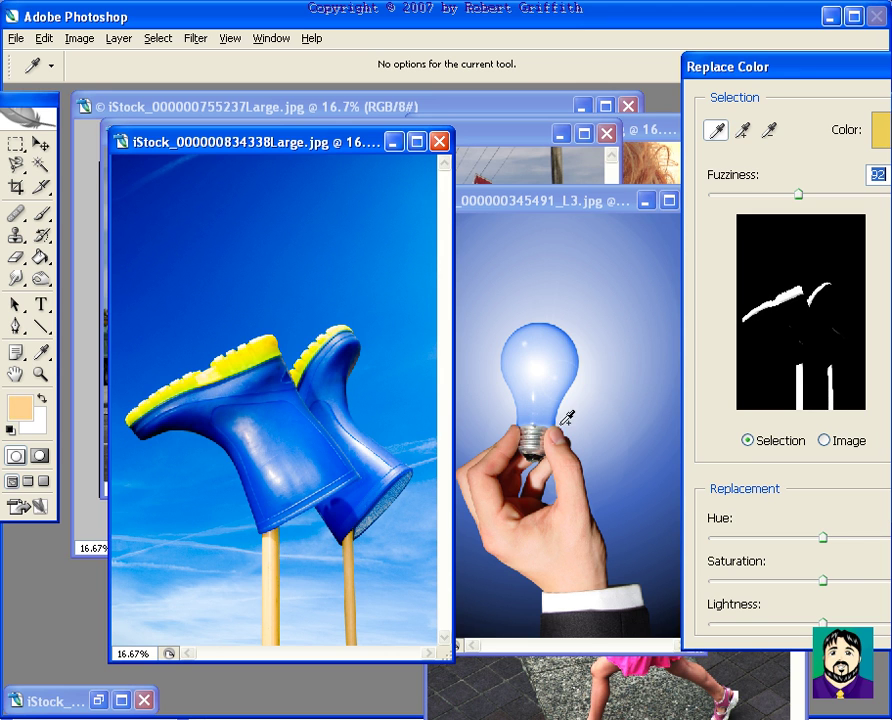
{"action": "left_click", "coordinate": [230, 366]}
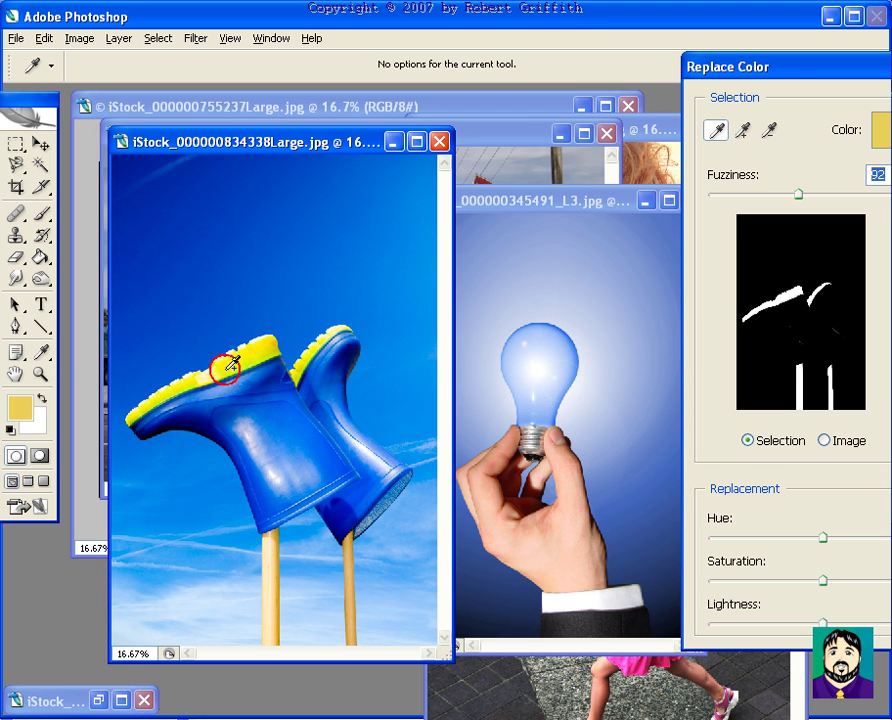
{"action": "left_click", "coordinate": [197, 372]}
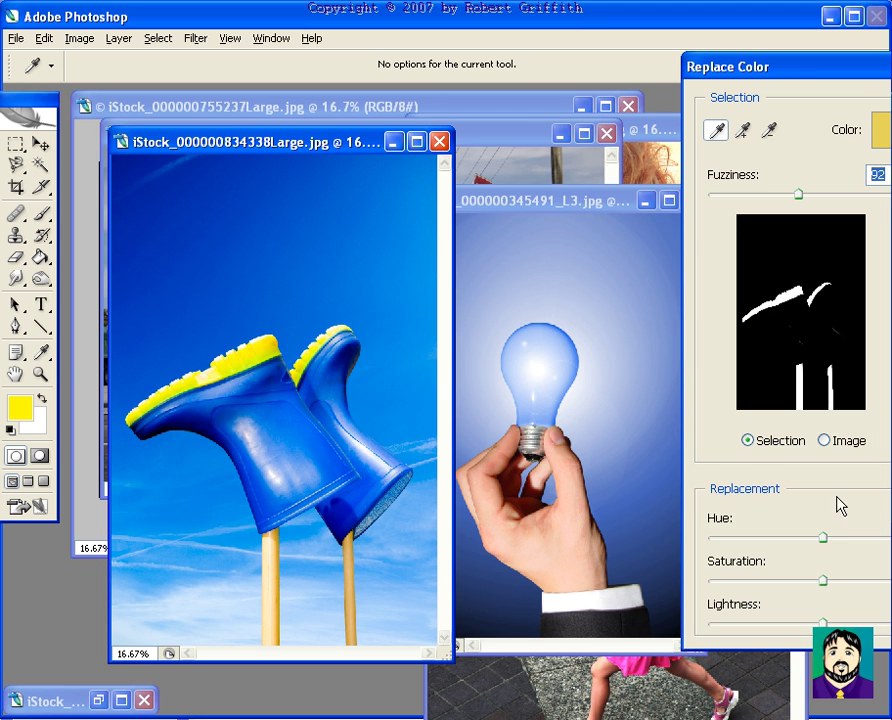
- Try blue and red replacement hues on the boot soles and poles, with increased saturation and lightness for the red
{"action": "left_click_drag", "start_coordinate": [822, 538], "coordinate": [709, 545]}
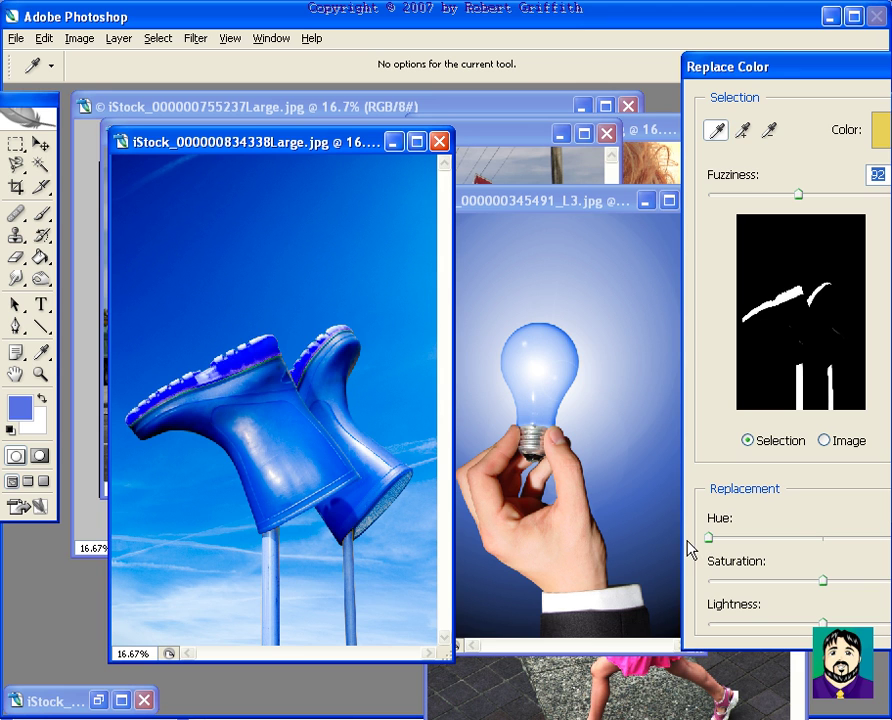
{"action": "left_click", "coordinate": [800, 545]}
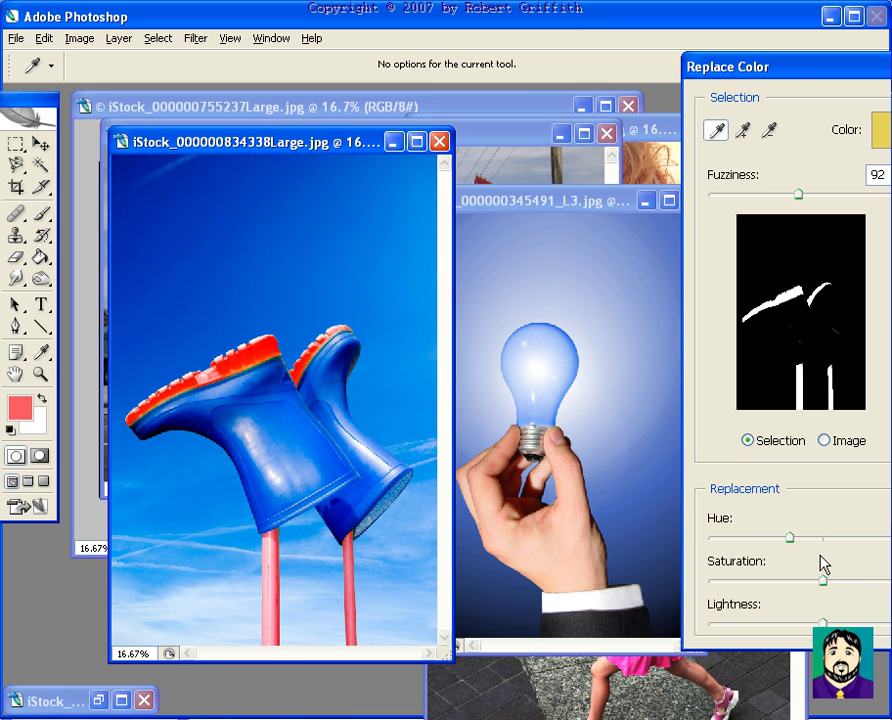
{"action": "left_click_drag", "start_coordinate": [832, 580], "coordinate": [867, 583]}
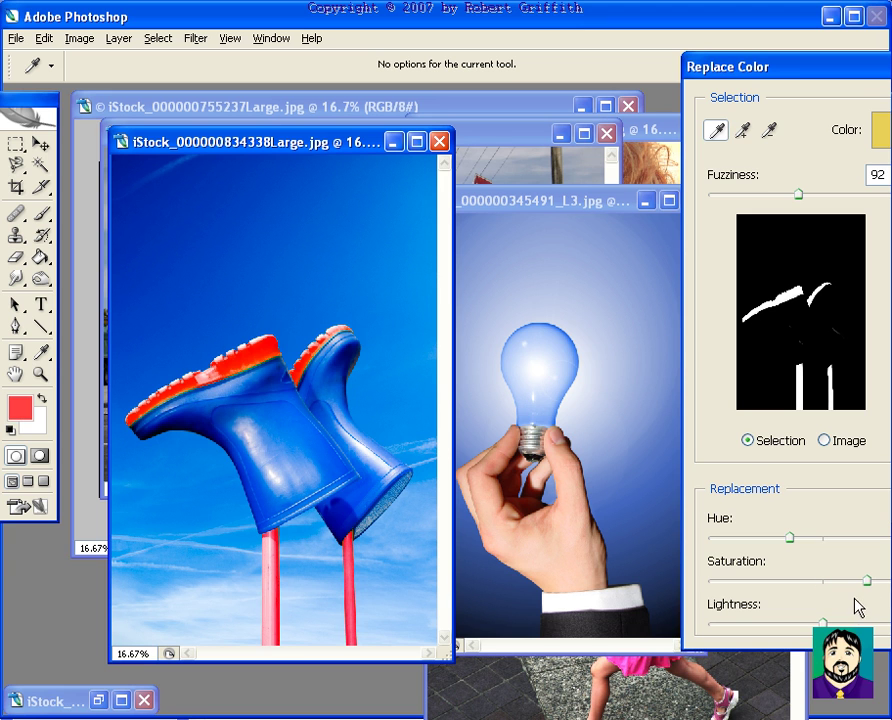
{"action": "left_click", "coordinate": [865, 624]}
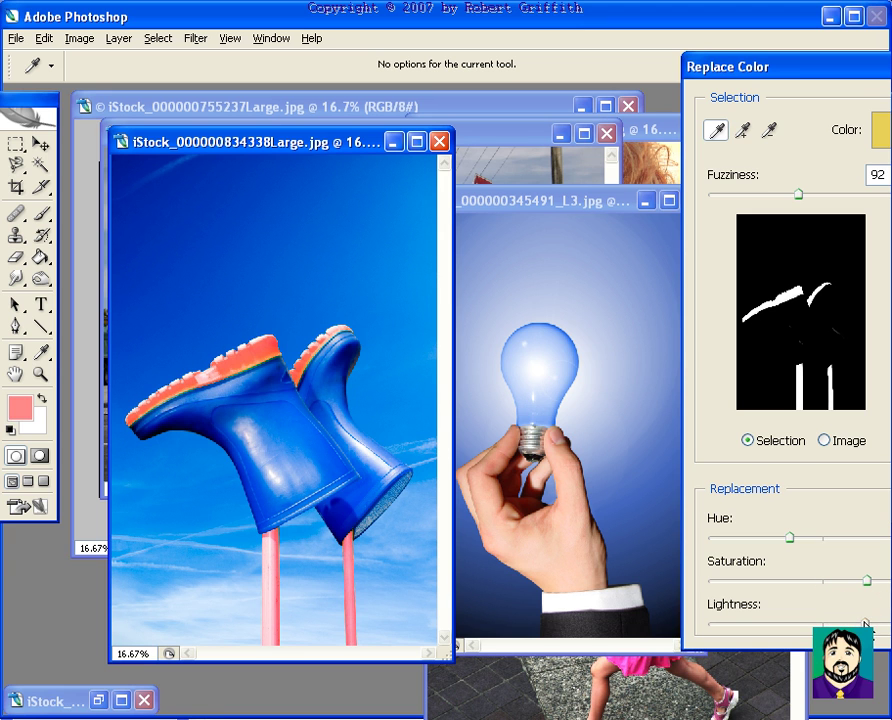
{"action": "key", "text": "Escape"}
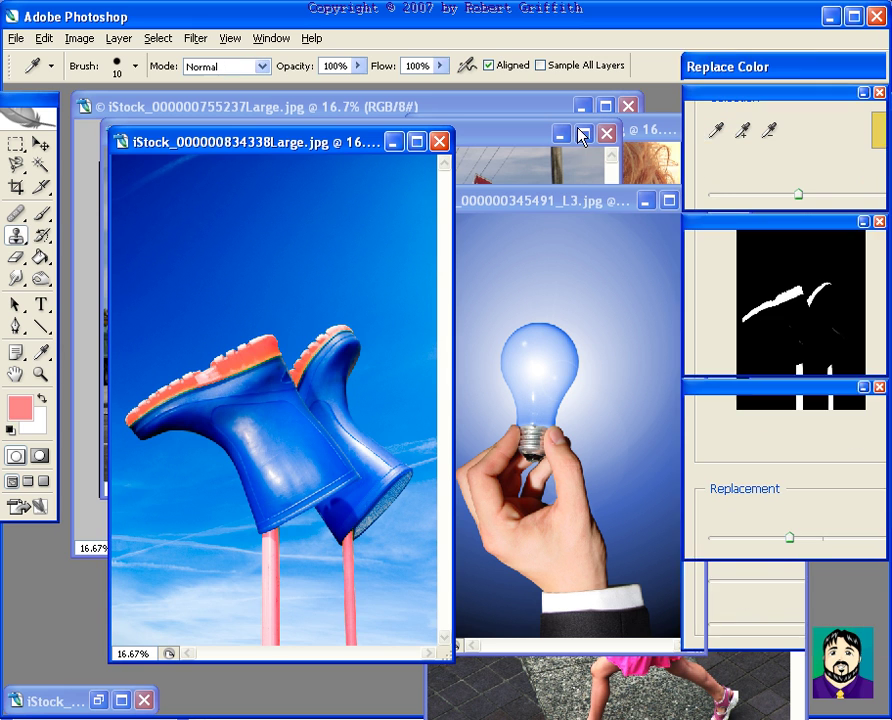
- Close the boots photo, move the light bulb photo clear of the palettes, and start Replace Color on it
{"action": "left_click", "coordinate": [439, 141]}
{"action": "left_click_drag", "start_coordinate": [522, 204], "coordinate": [315, 190]}
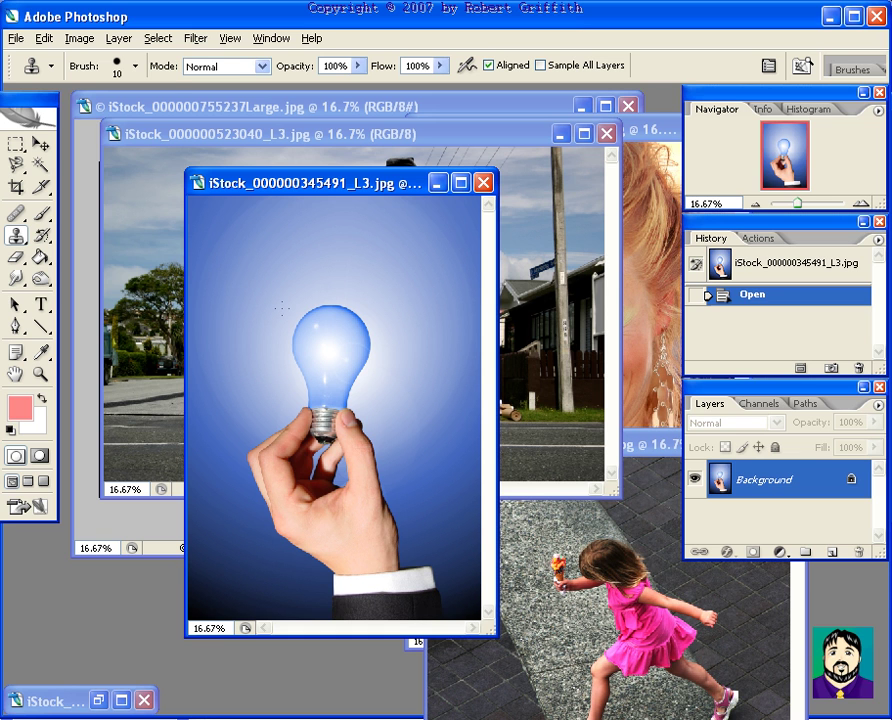
{"action": "left_click", "coordinate": [85, 38]}
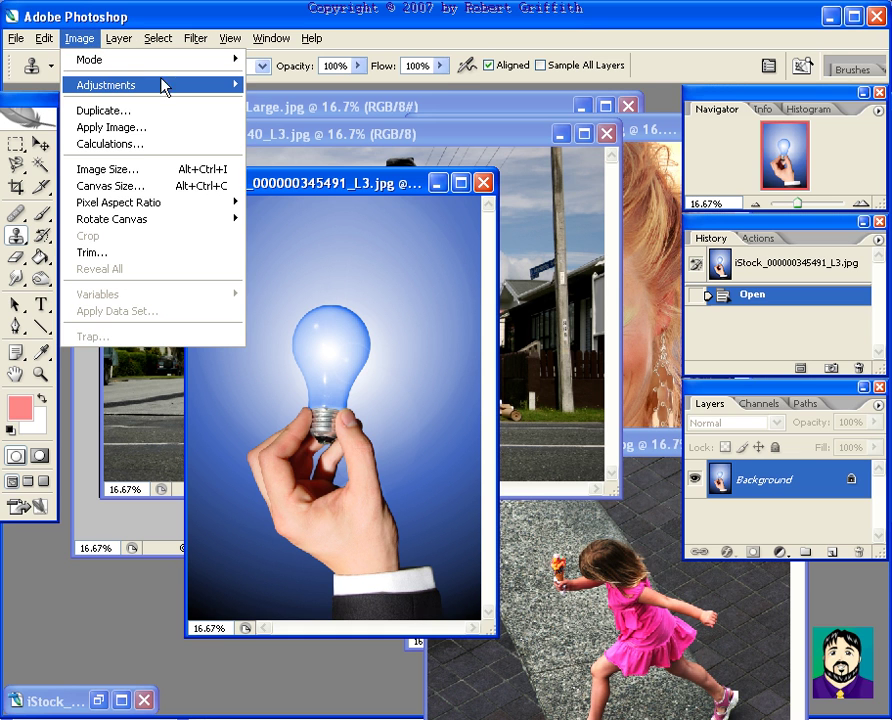
{"action": "mouse_move", "coordinate": [158, 85]}
{"action": "left_click", "coordinate": [340, 260]}
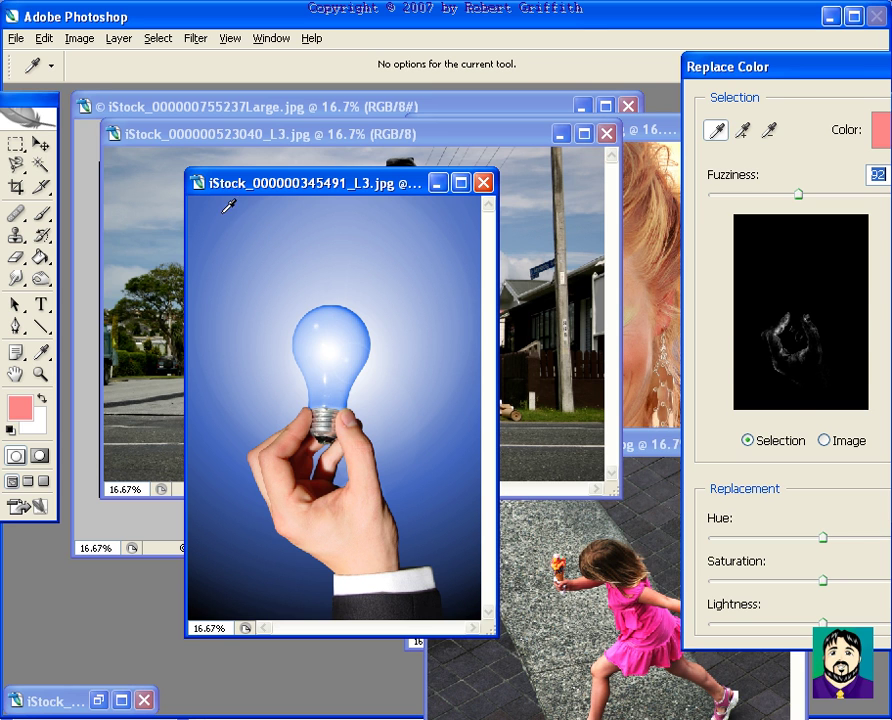
- Sample the light, medium and dark blue shades of the backdrop around the hand and bulb
{"action": "left_click", "coordinate": [189, 207]}
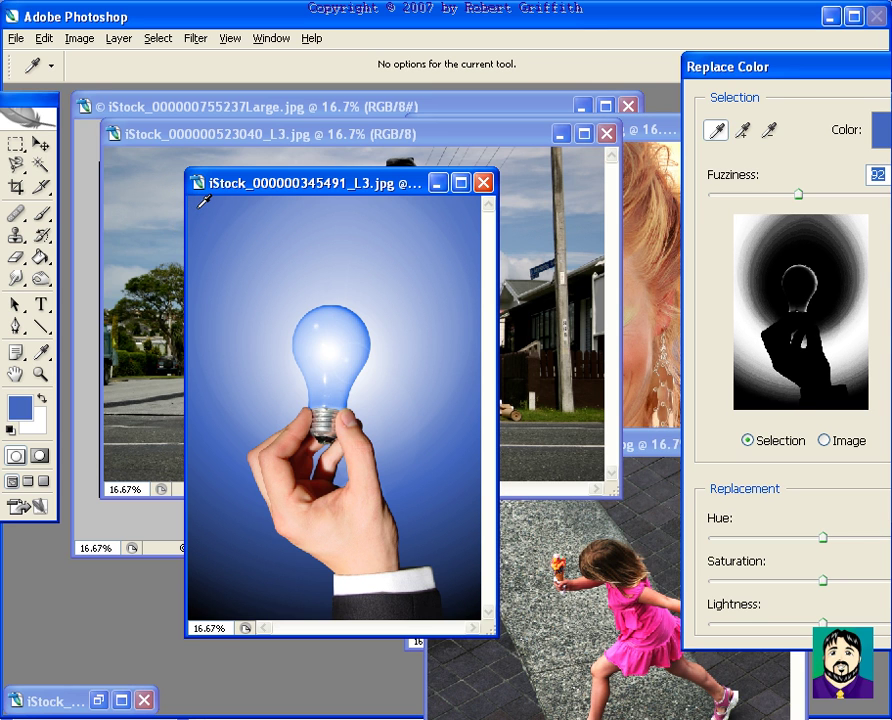
{"action": "left_click", "coordinate": [241, 229]}
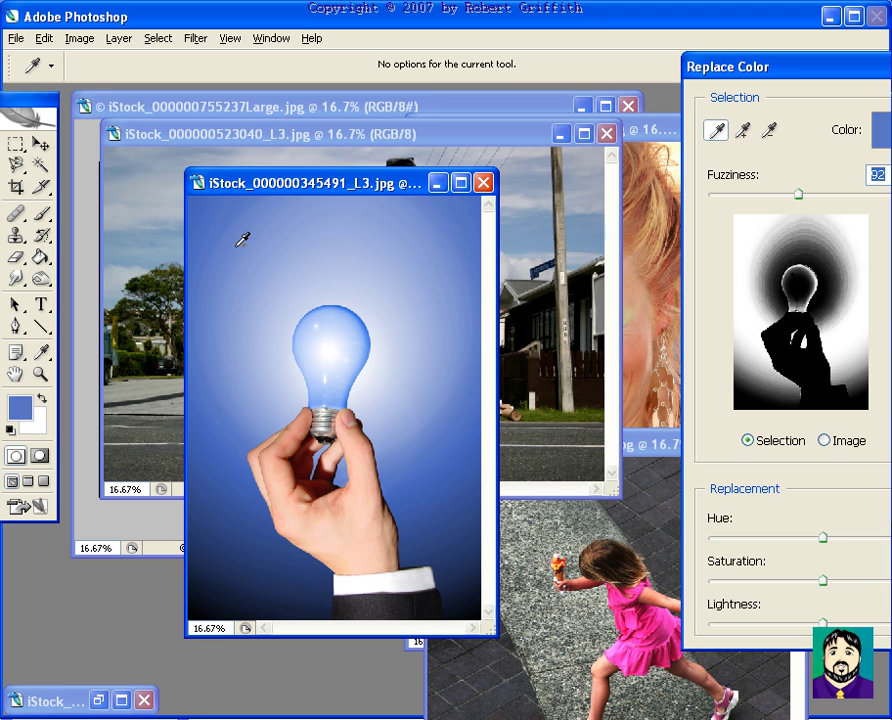
{"action": "left_click", "coordinate": [216, 580]}
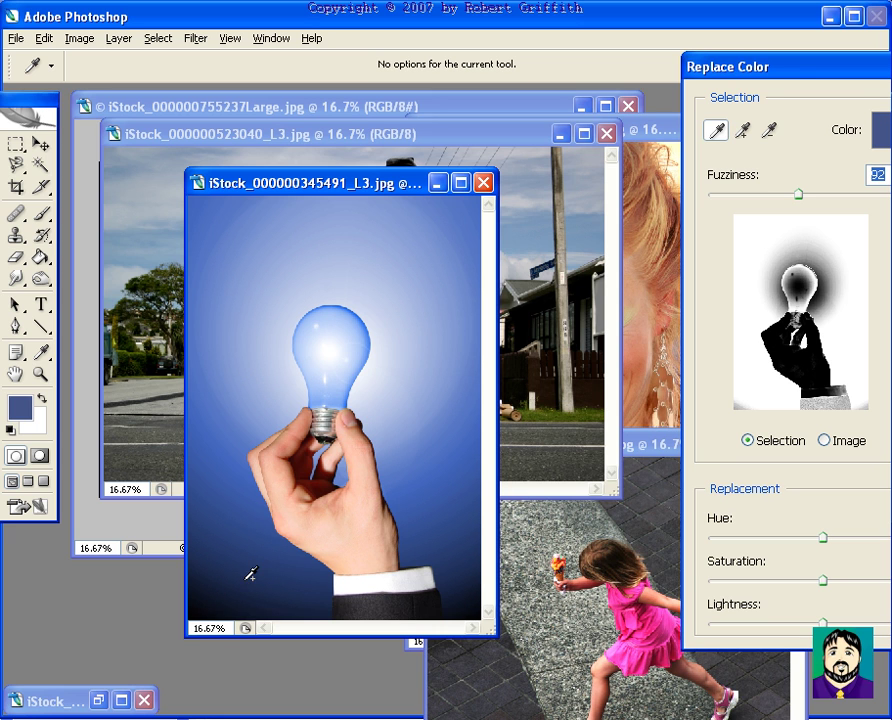
{"action": "left_click", "coordinate": [364, 386], "text": "shift"}
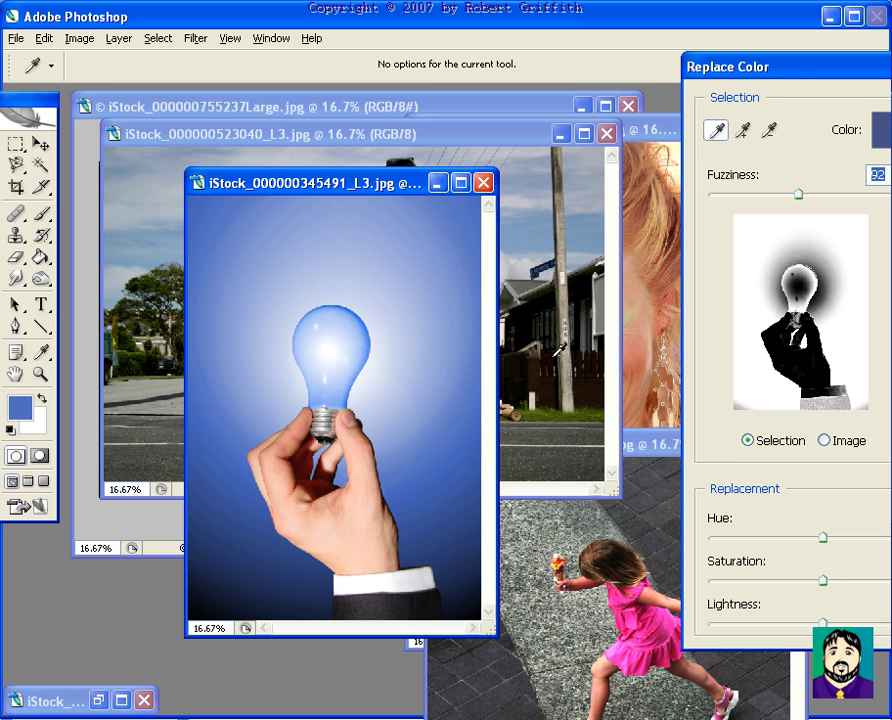
- Shift the replacement hue to turn the blue backdrop and bulb purple, and apply the color replacement
{"action": "left_click_drag", "start_coordinate": [826, 537], "coordinate": [855, 547]}
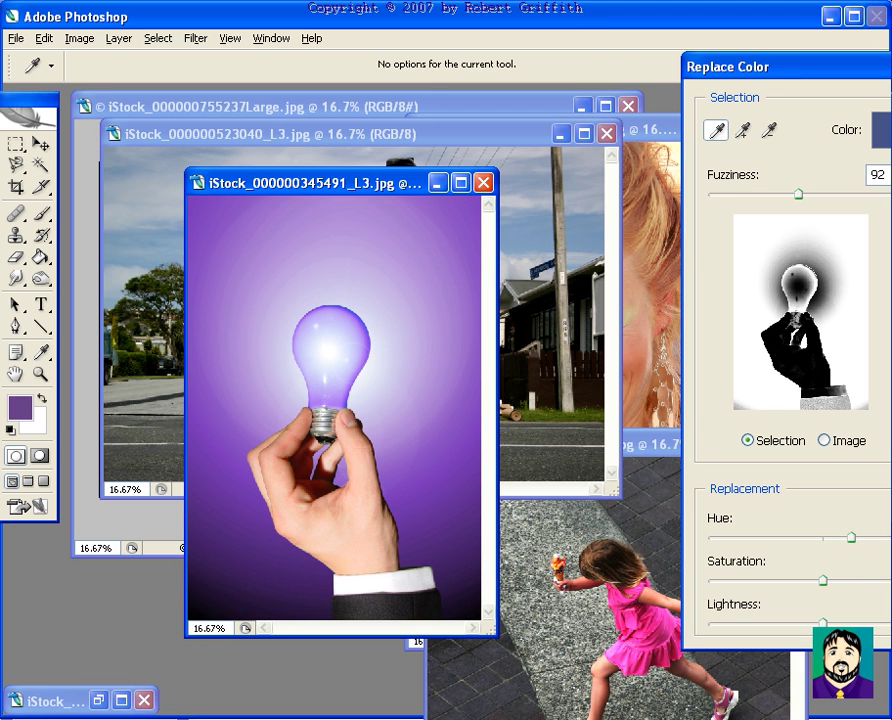
{"action": "key", "text": "Return"}
{"action": "key", "text": "s"}
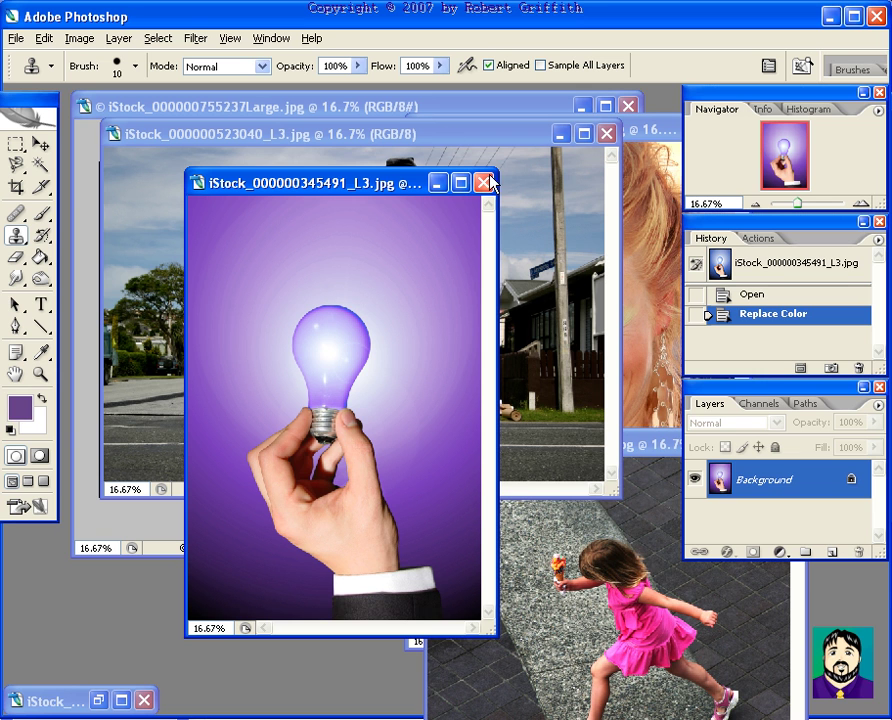
- Minimize the light bulb photo, move the road worker photo lower, and start Replace Color on the cheetah photo
{"action": "left_click", "coordinate": [438, 183]}
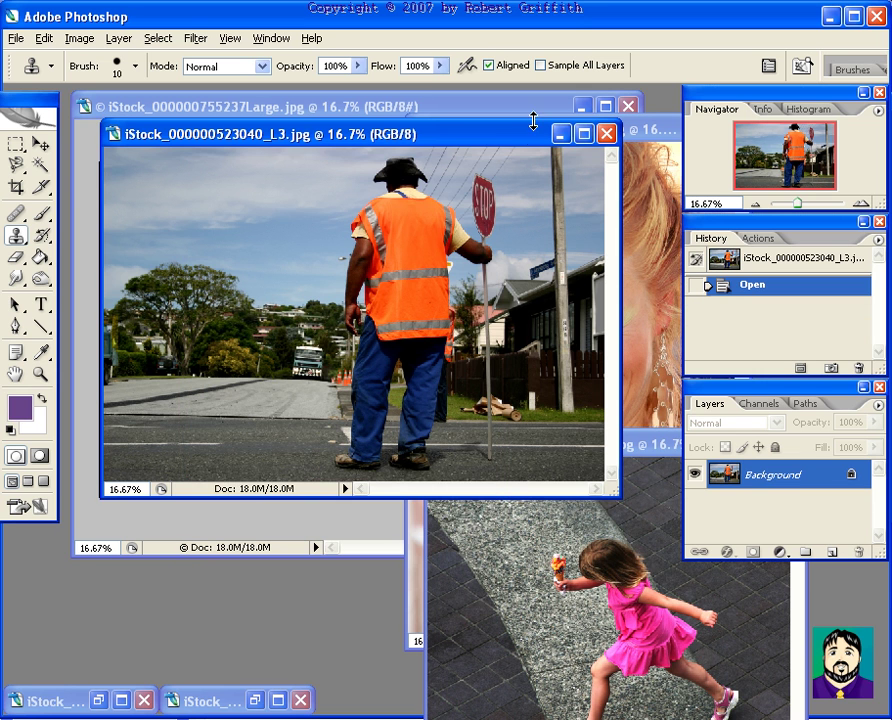
{"action": "left_click_drag", "start_coordinate": [510, 142], "coordinate": [490, 259]}
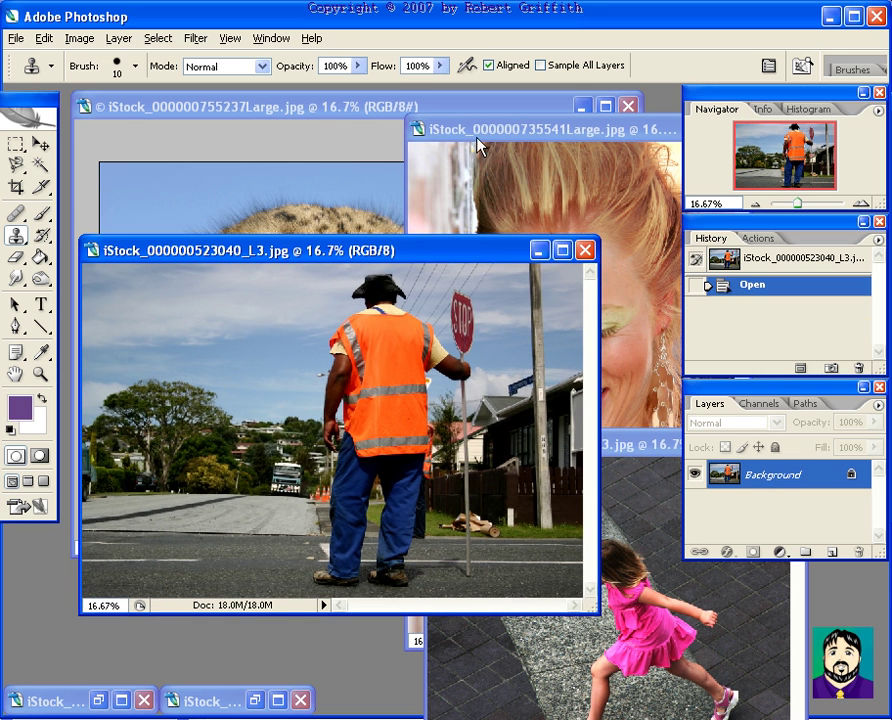
{"action": "left_click", "coordinate": [342, 110]}
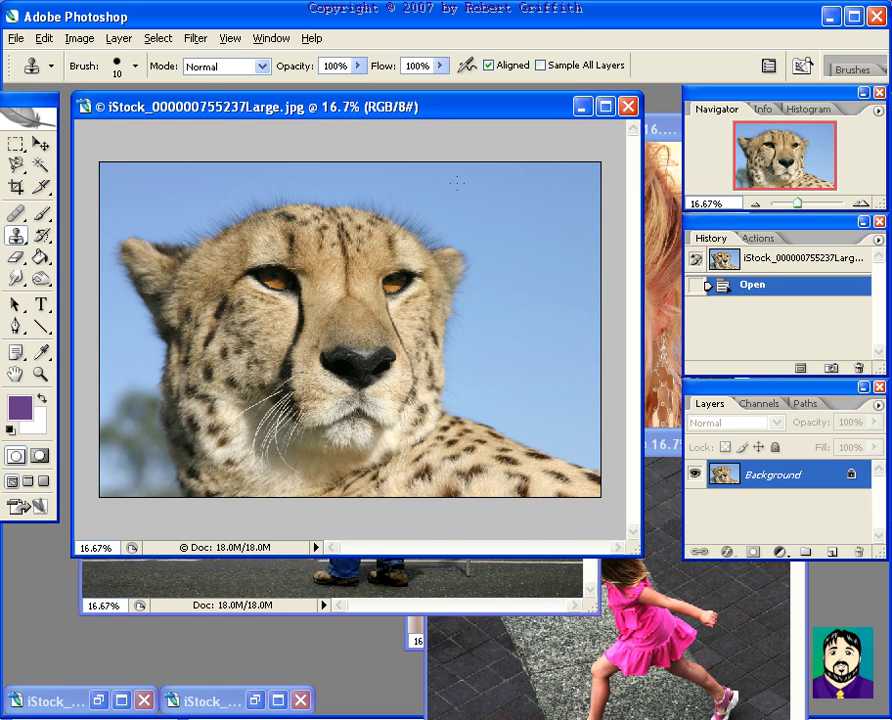
{"action": "left_click", "coordinate": [72, 40]}
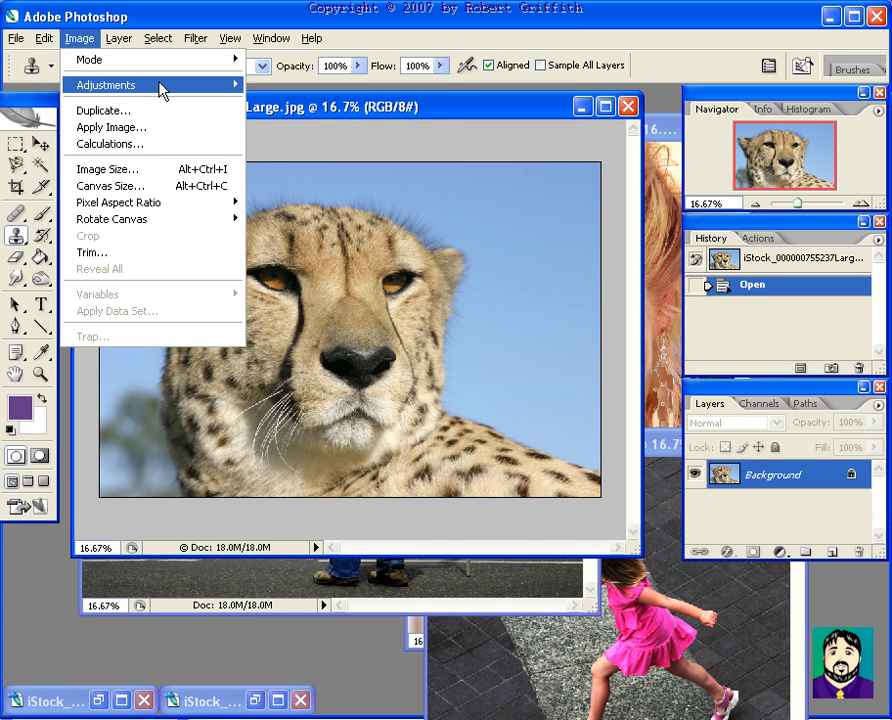
{"action": "mouse_move", "coordinate": [155, 88]}
{"action": "left_click", "coordinate": [344, 258]}
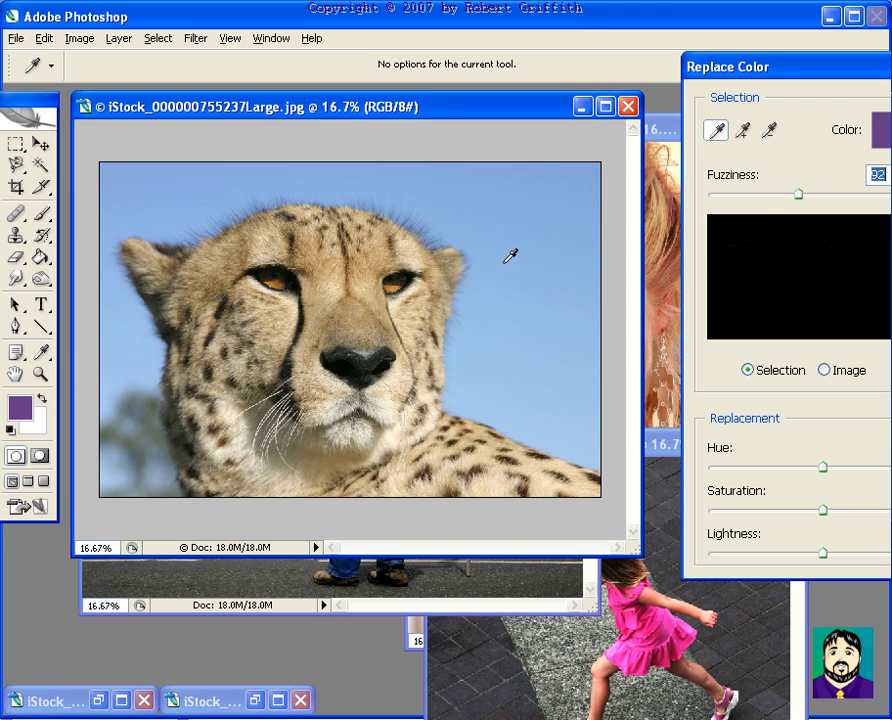
- Sample the blue sky shades on both sides of the cheetah's head for the color selection
{"action": "left_click", "coordinate": [522, 197]}
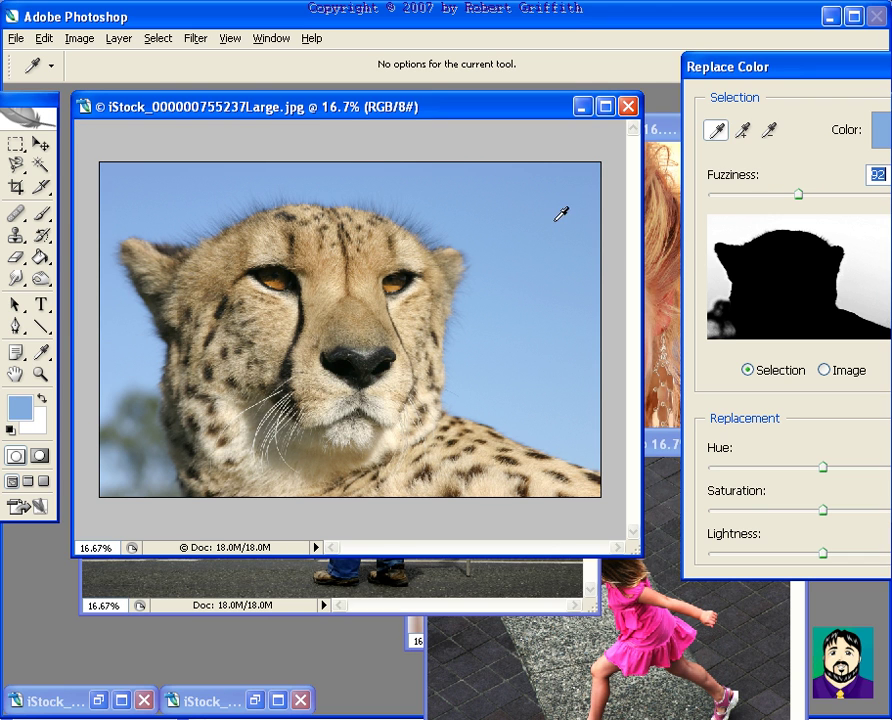
{"action": "left_click", "coordinate": [125, 338]}
{"action": "left_click", "coordinate": [130, 186]}
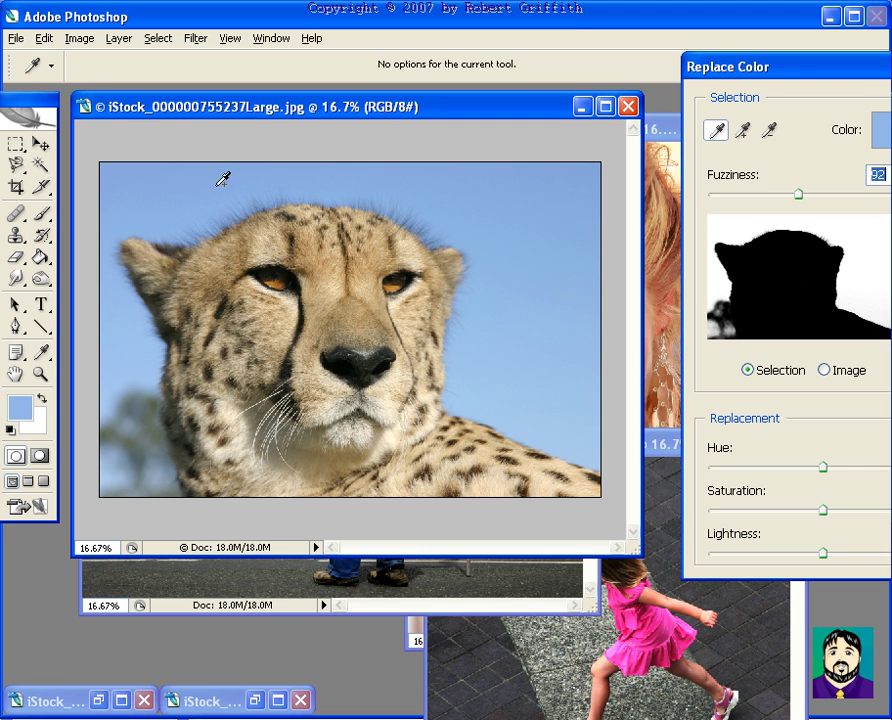
{"action": "left_click", "coordinate": [503, 222]}
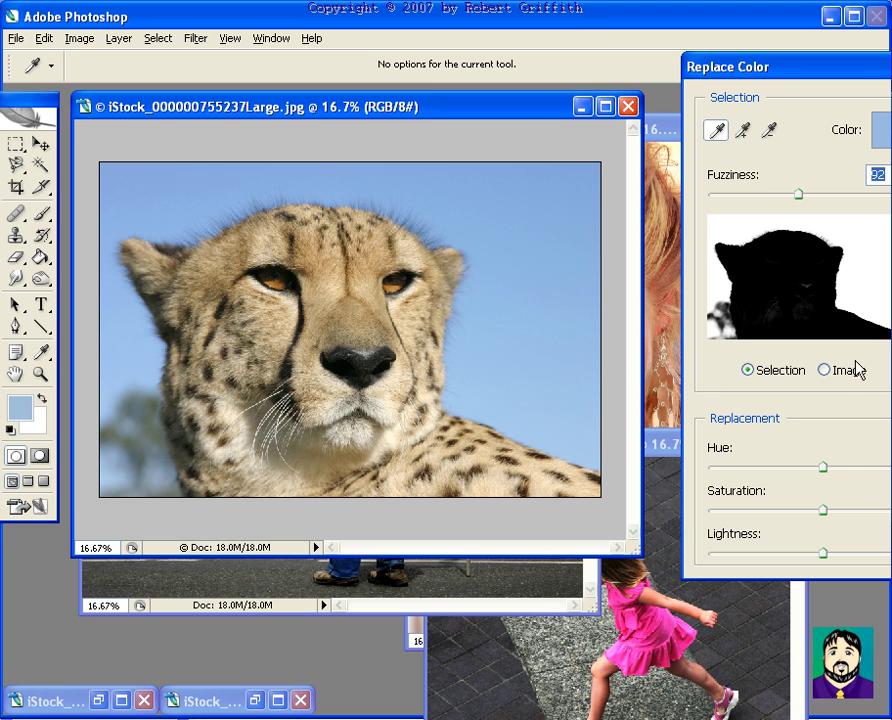
- Set the replacement hue, saturation and lightness to their minimum to turn the sky black
{"action": "left_click_drag", "start_coordinate": [822, 468], "coordinate": [705, 473]}
{"action": "left_click_drag", "start_coordinate": [824, 512], "coordinate": [688, 516]}
{"action": "left_click_drag", "start_coordinate": [825, 554], "coordinate": [690, 560]}
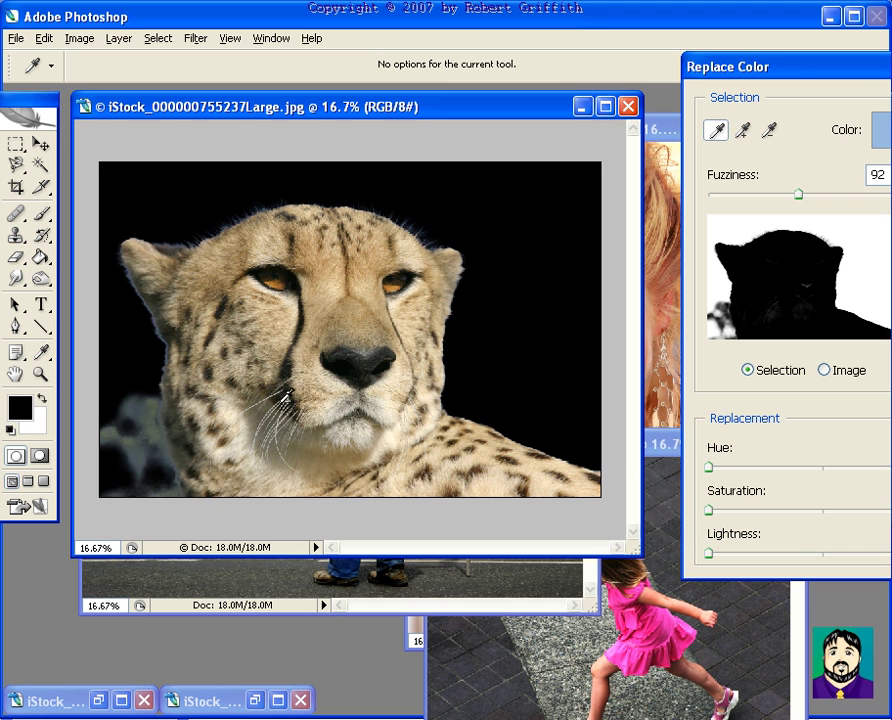
- Add the shades of the blurred trees beside the cheetah and the dark shade near its ear to the color selection
{"action": "left_click", "coordinate": [134, 397]}
{"action": "left_click", "coordinate": [120, 372]}
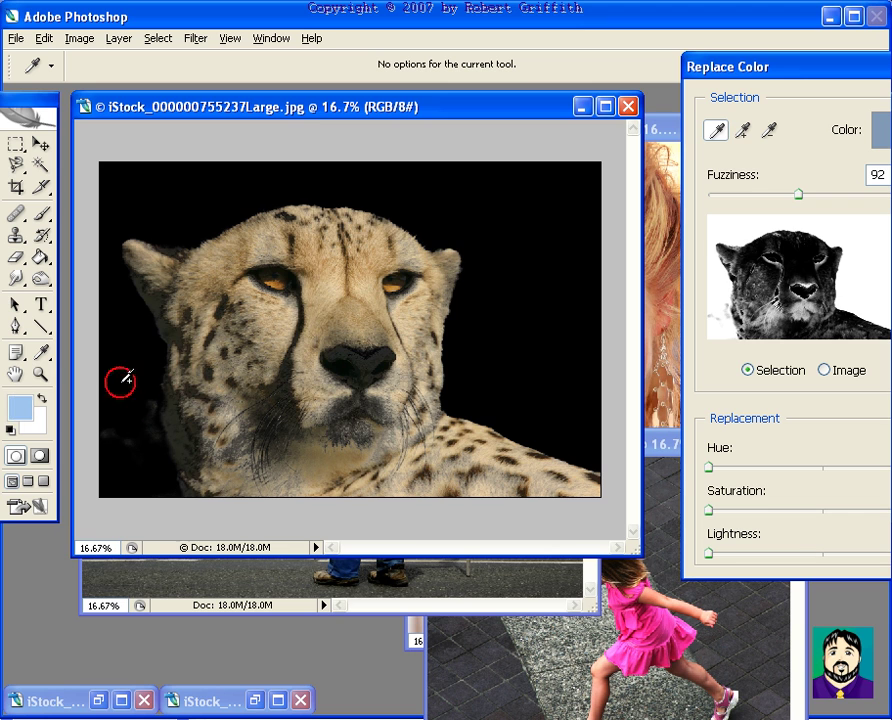
{"action": "left_click", "coordinate": [151, 398]}
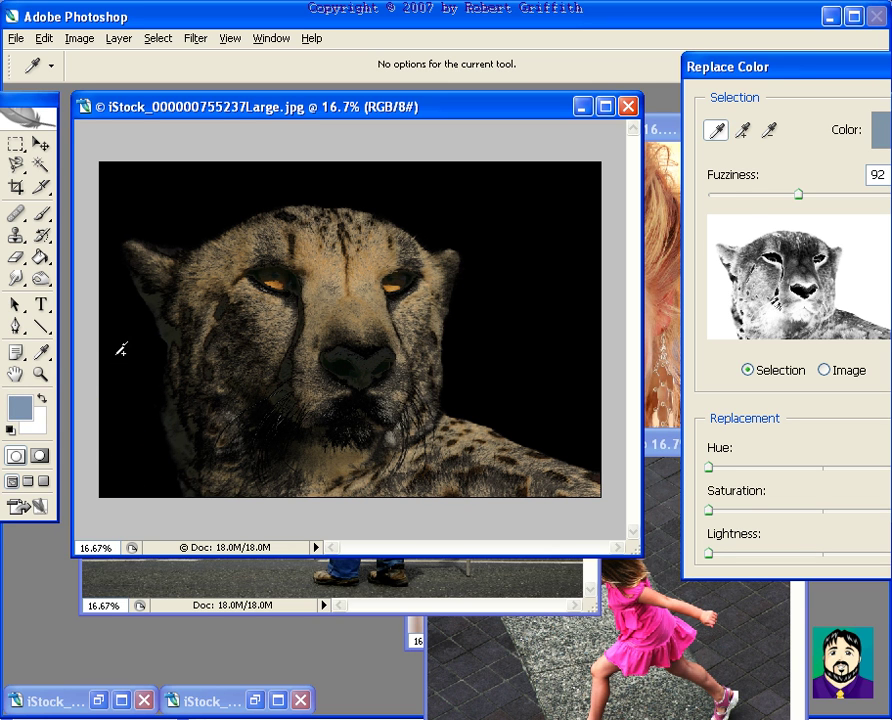
{"action": "left_click", "coordinate": [153, 300]}
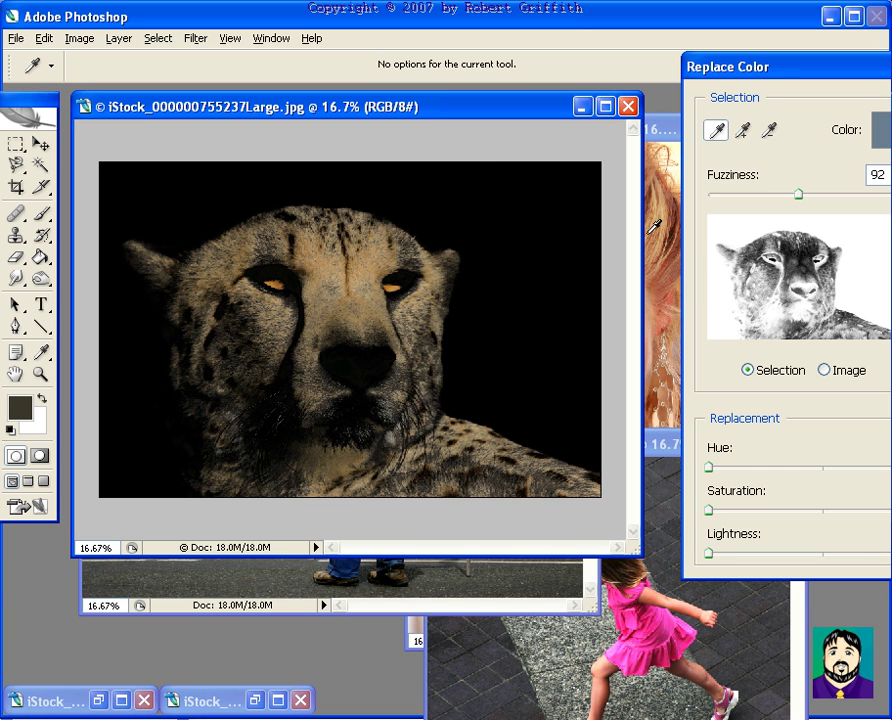
- Compare the cheetah preview with the original, and try adding the amber eye color to the selection
{"action": "key", "text": "alt+p"}
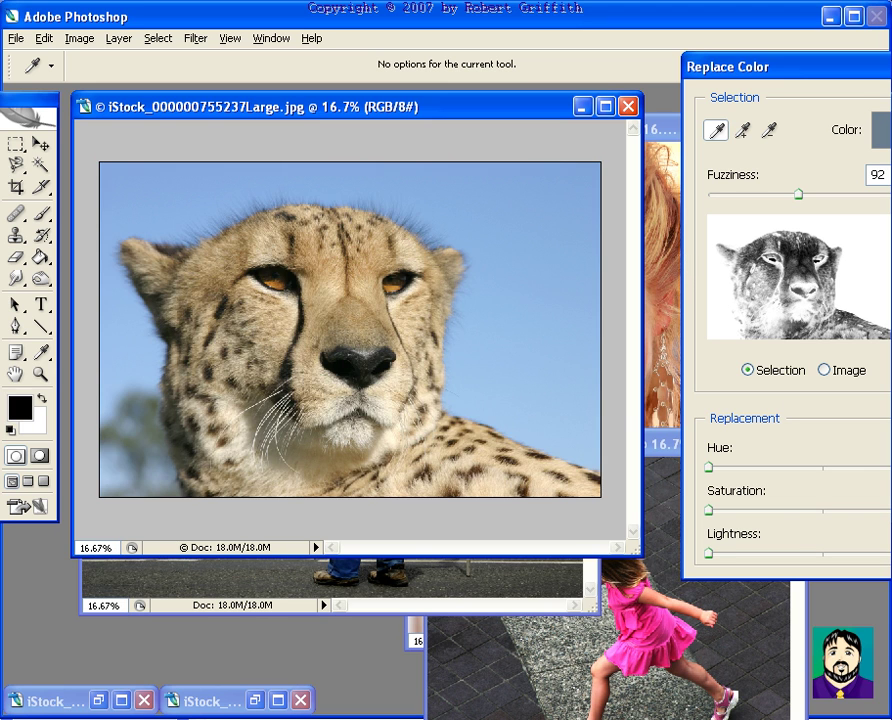
{"action": "key", "text": "alt+p"}
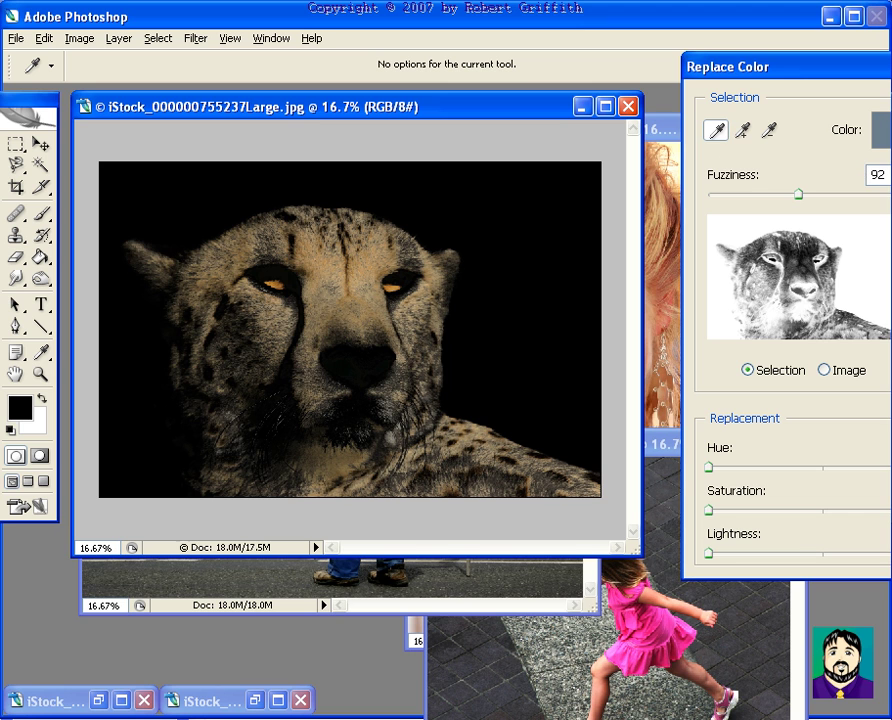
{"action": "left_click", "coordinate": [282, 281]}
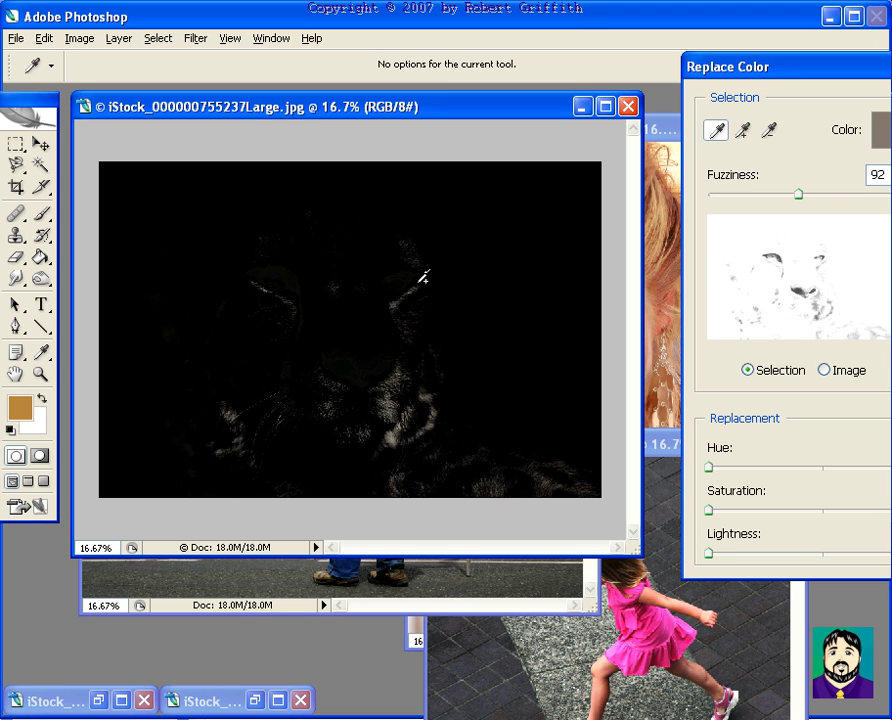
{"action": "left_click", "coordinate": [431, 302]}
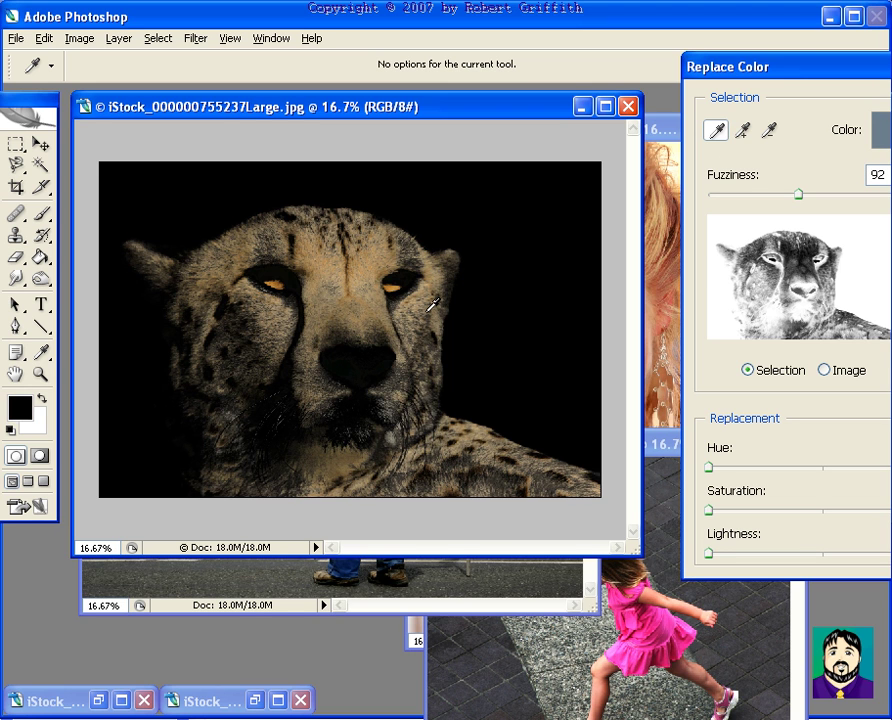
- Add the cheetah's dark nose shade to the selection, leave Replace Color, and close the cheetah photo
{"action": "left_click", "coordinate": [380, 356]}
{"action": "key", "text": "Escape"}
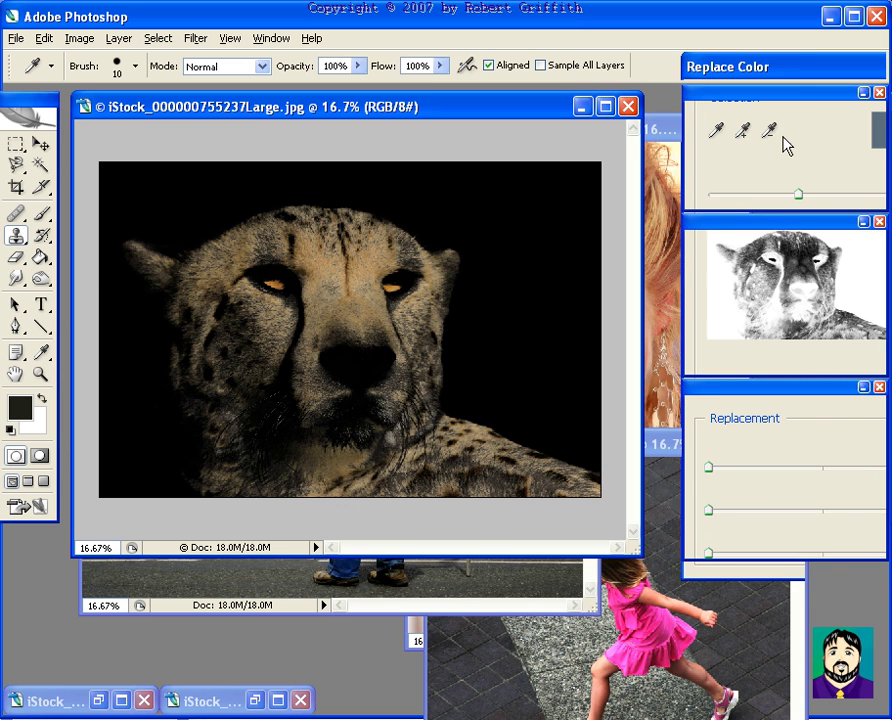
{"action": "left_click", "coordinate": [628, 106]}
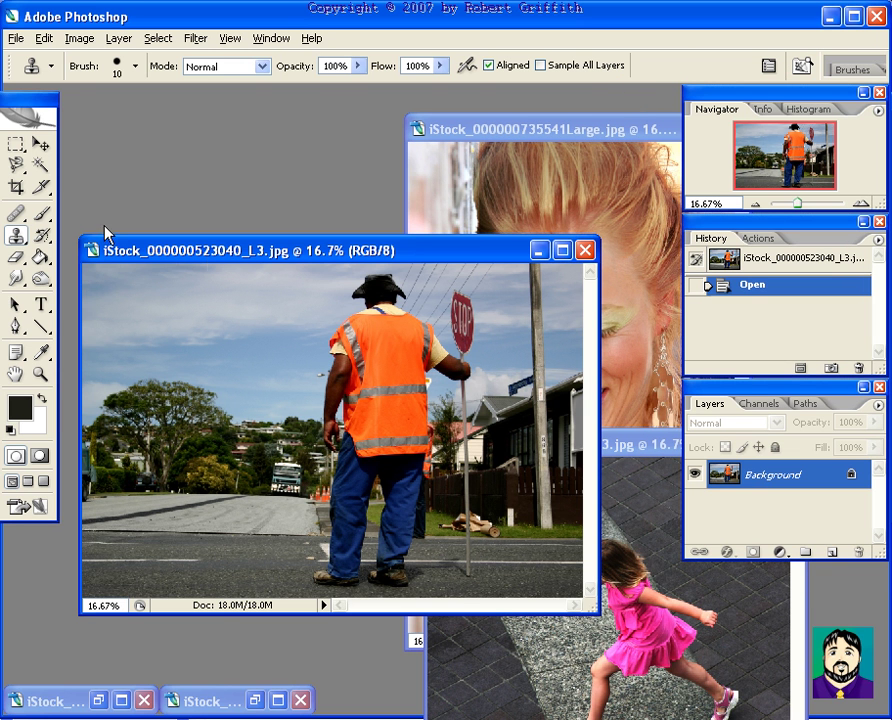
- Move the running girl photo clear of the palettes and start Replace Color on it
{"action": "left_click", "coordinate": [627, 454]}
{"action": "left_click_drag", "start_coordinate": [627, 454], "coordinate": [374, 128]}
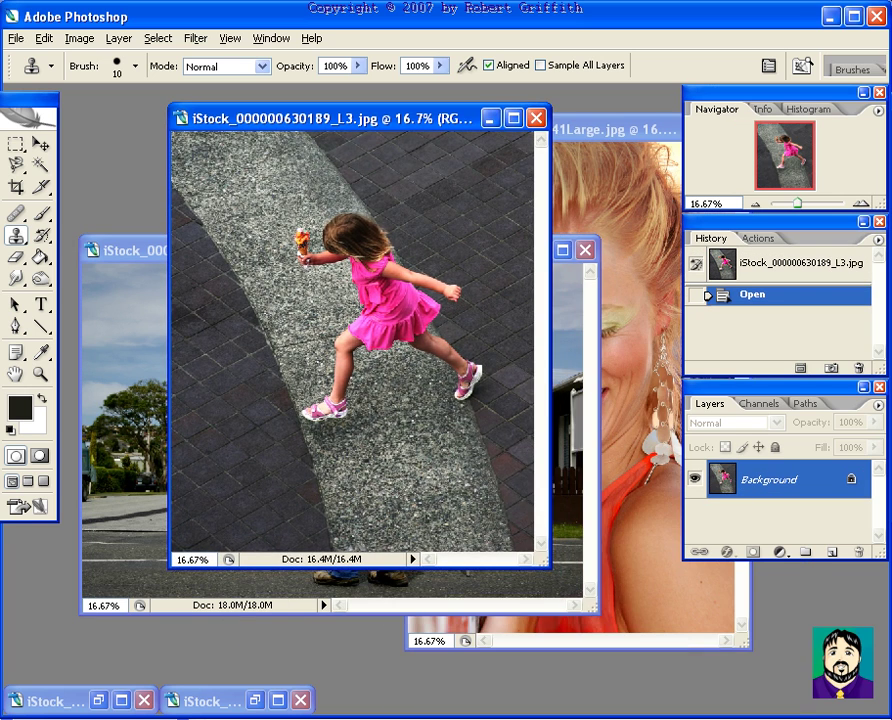
{"action": "left_click", "coordinate": [76, 38]}
{"action": "mouse_move", "coordinate": [120, 88]}
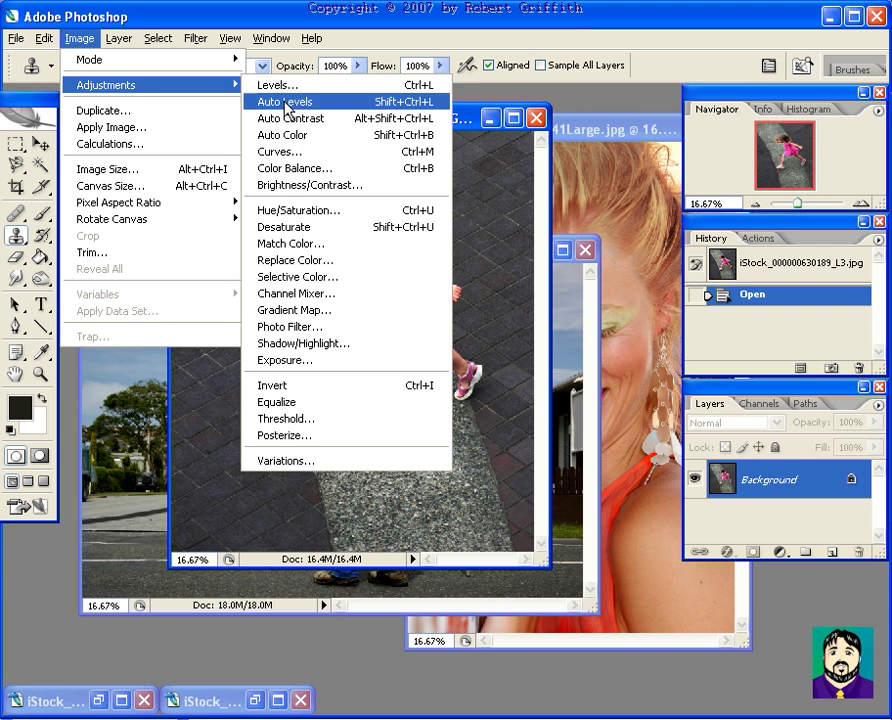
{"action": "left_click", "coordinate": [313, 262]}
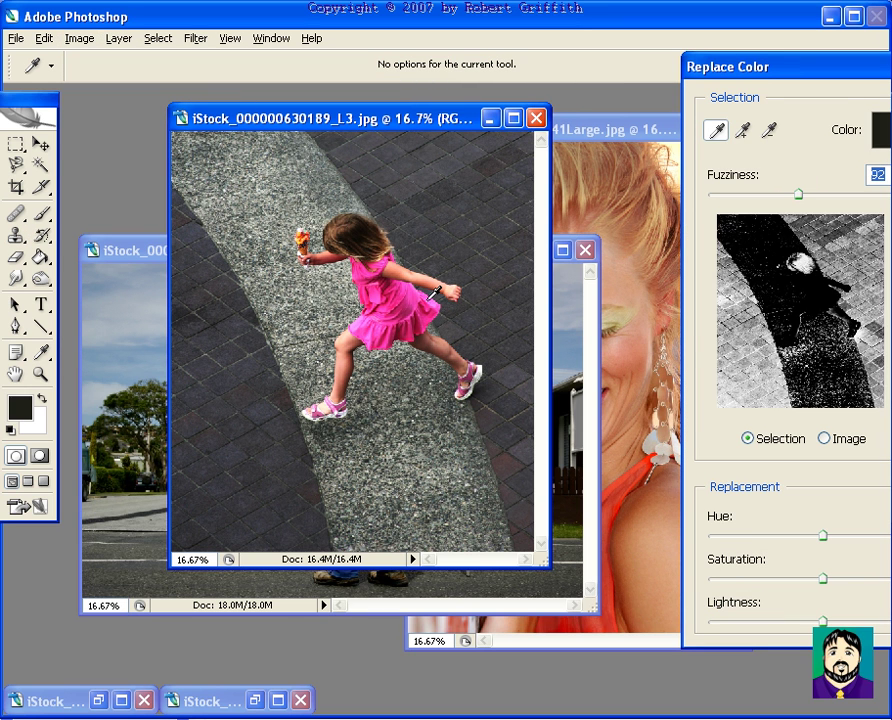
- Sample the pink shades of the girl's dress, shift the replacement hue to its minimum for green, and apply the color replacement
{"action": "left_click", "coordinate": [423, 297]}
{"action": "left_click", "coordinate": [390, 317]}
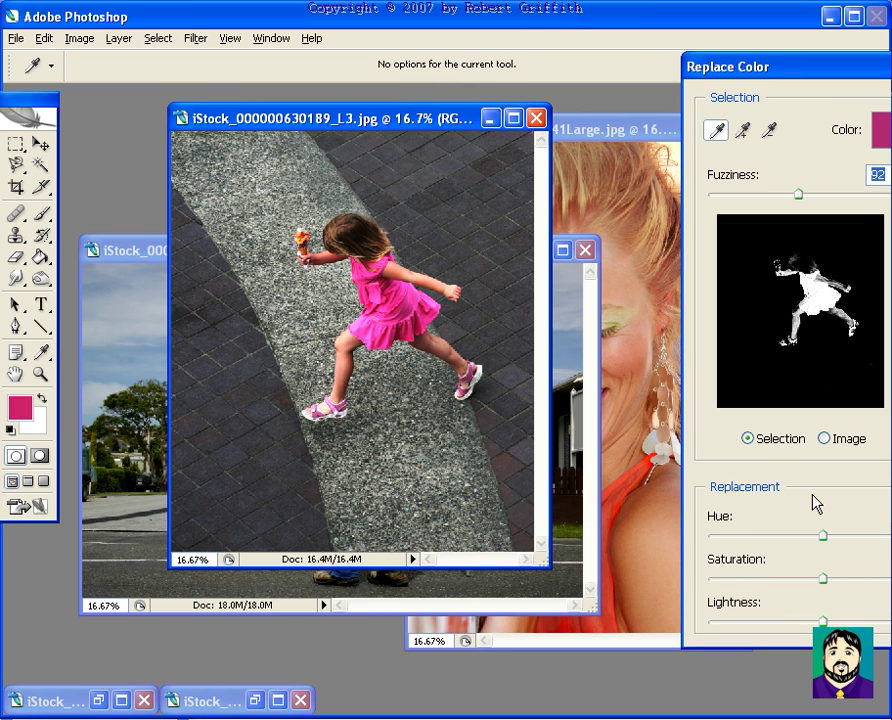
{"action": "left_click_drag", "start_coordinate": [826, 537], "coordinate": [685, 535]}
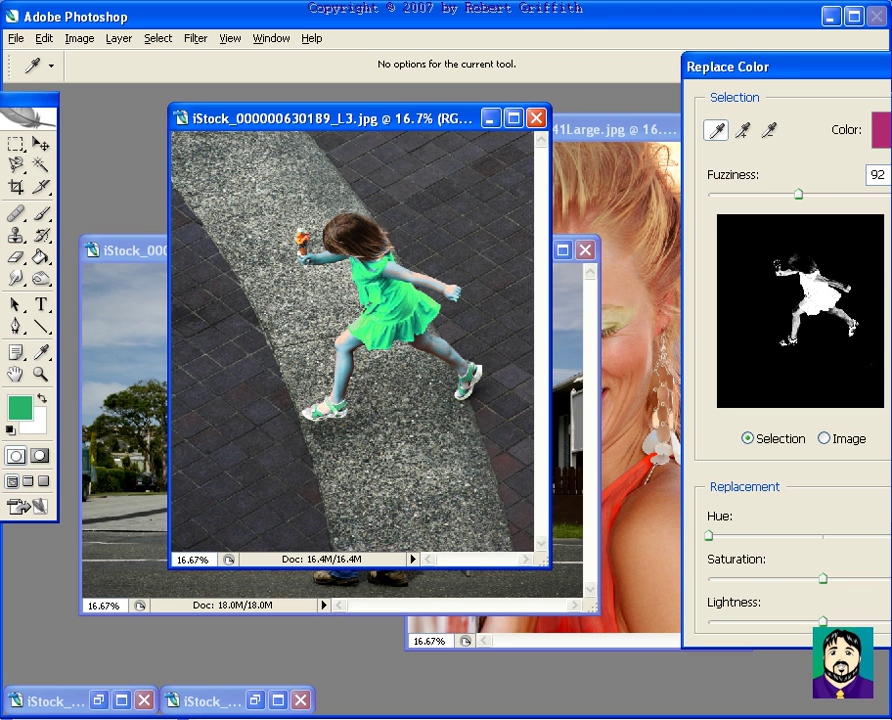
{"action": "key", "text": "Return"}
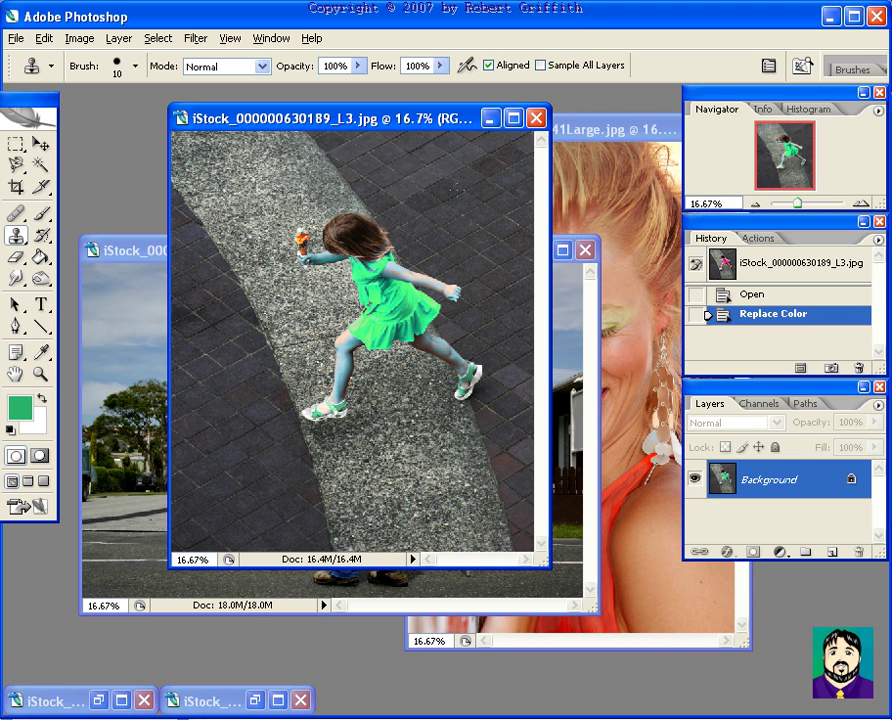
- Close the running girl photo without saving, and move the road worker photo higher to start Replace Color on it
{"action": "left_click", "coordinate": [537, 117]}
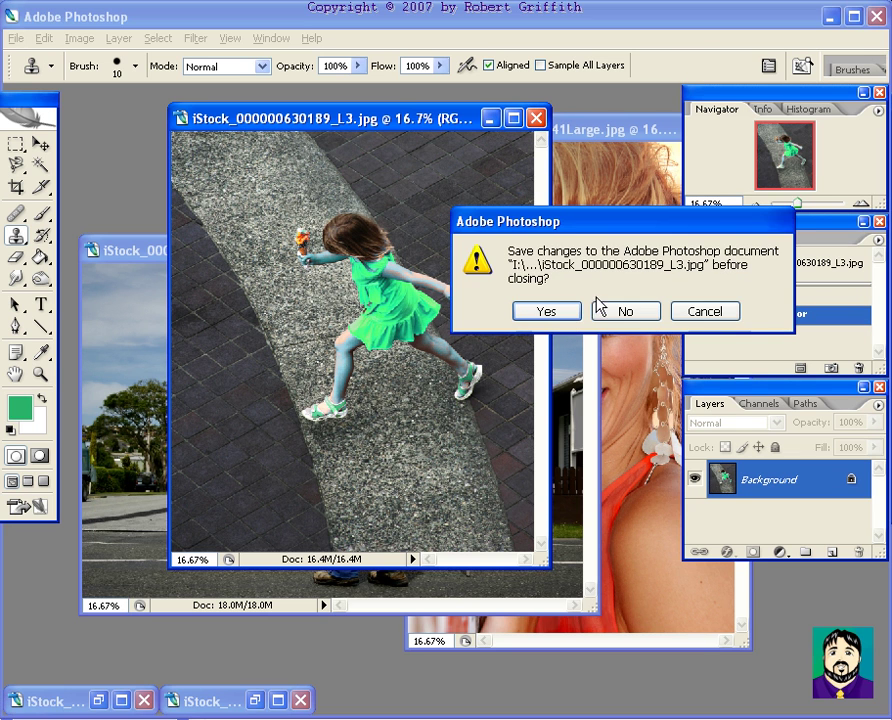
{"action": "left_click", "coordinate": [625, 312]}
{"action": "left_click_drag", "start_coordinate": [399, 252], "coordinate": [392, 150]}
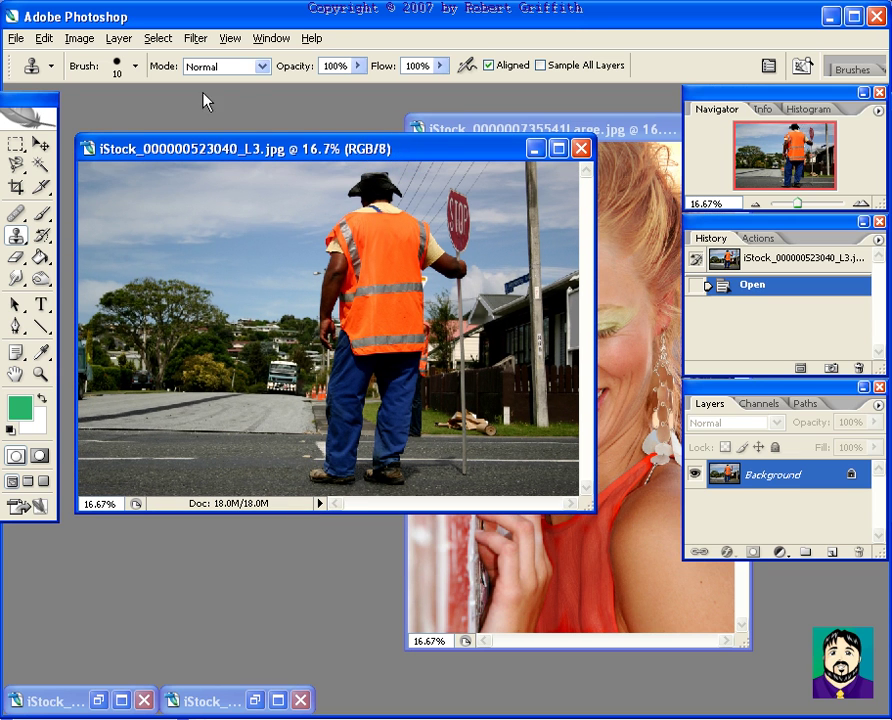
{"action": "left_click", "coordinate": [78, 38]}
{"action": "mouse_move", "coordinate": [226, 88]}
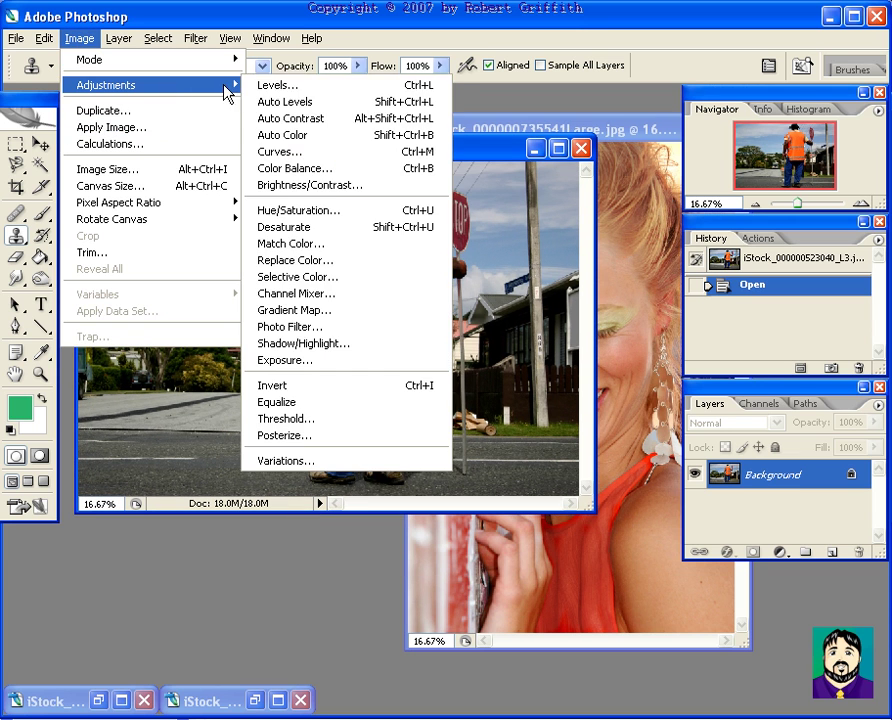
{"action": "left_click", "coordinate": [331, 261]}
- Sample the worker's orange vest, shift the replacement hue to turn it bright pink, and apply the color replacement
{"action": "left_click", "coordinate": [371, 223]}
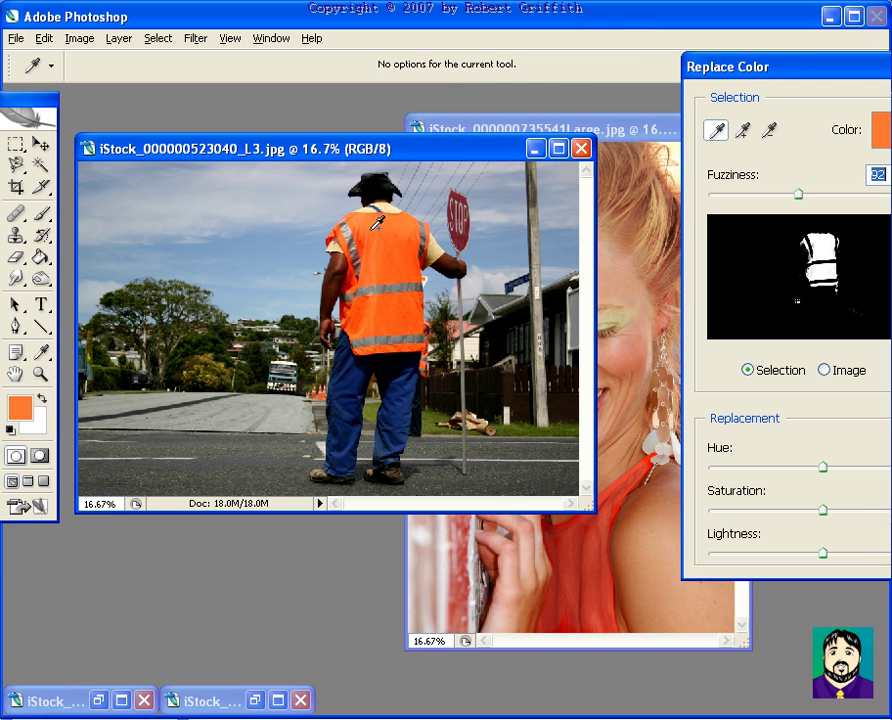
{"action": "left_click_drag", "start_coordinate": [822, 468], "coordinate": [784, 478]}
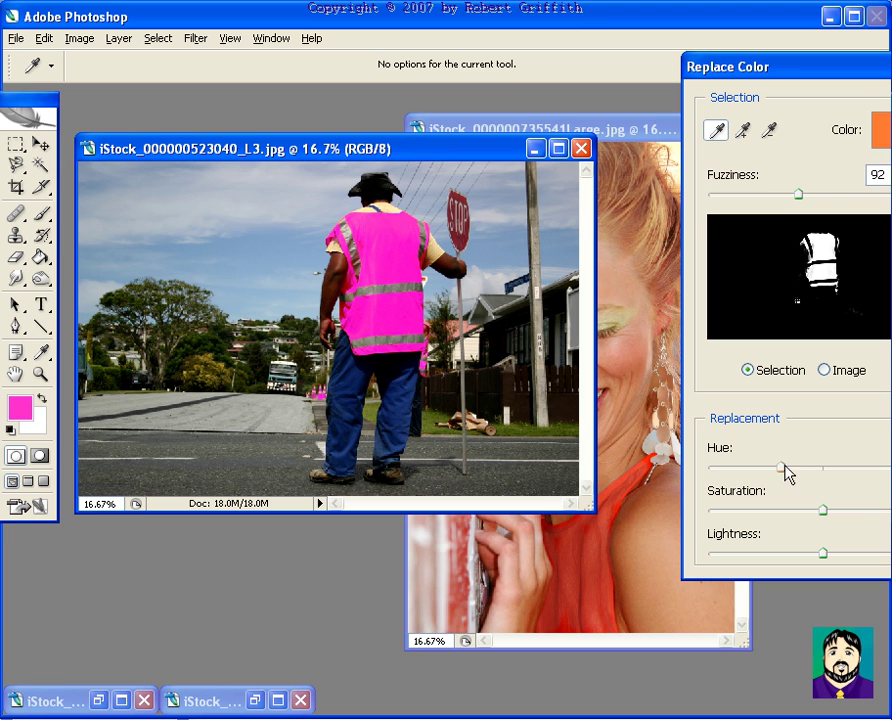
{"action": "key", "text": "Return"}
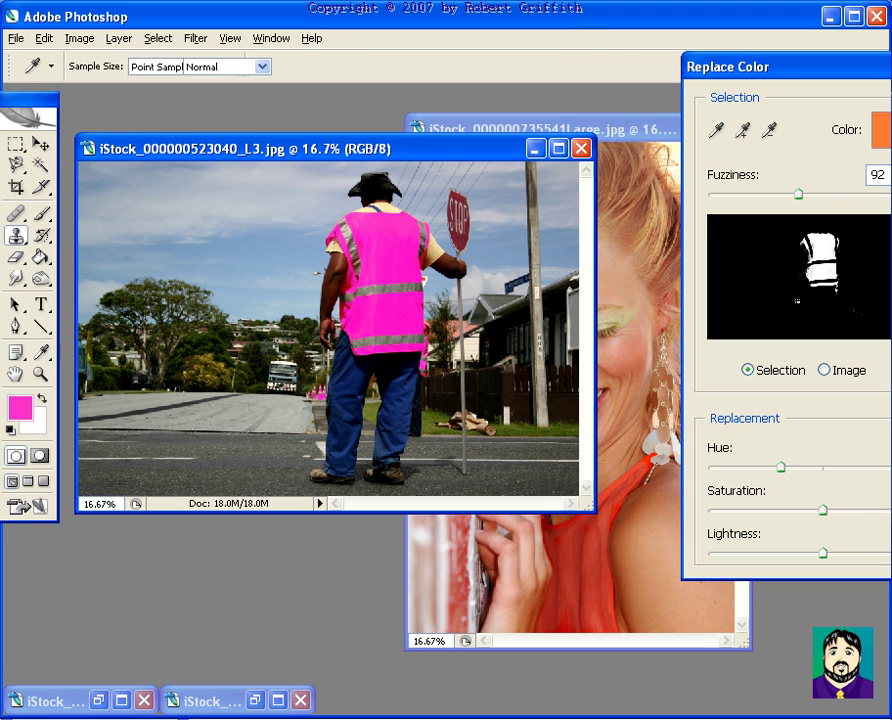